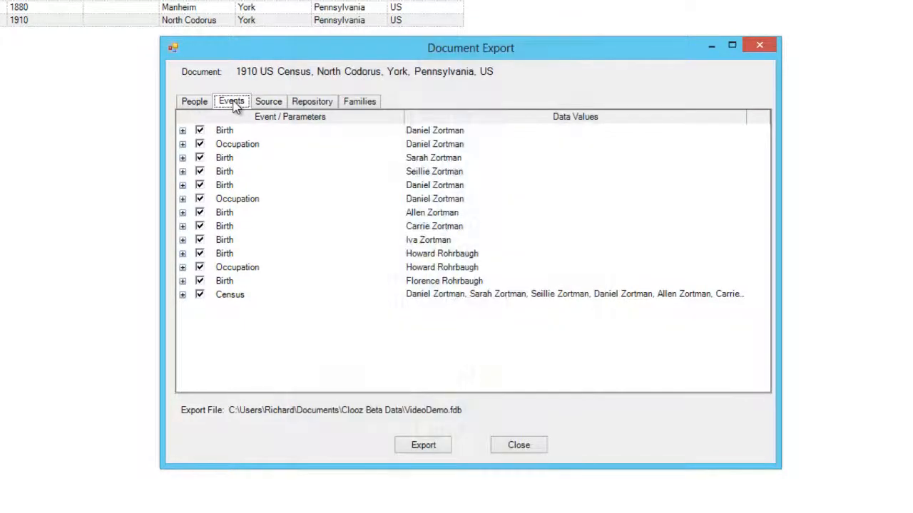
Step: Expand Daniel Zortman's Birth event, toggle its export checkbox off and on, and check the Abt Apr 1856-Apr 1857 date
{"action": "left_click", "coordinate": [183, 131]}
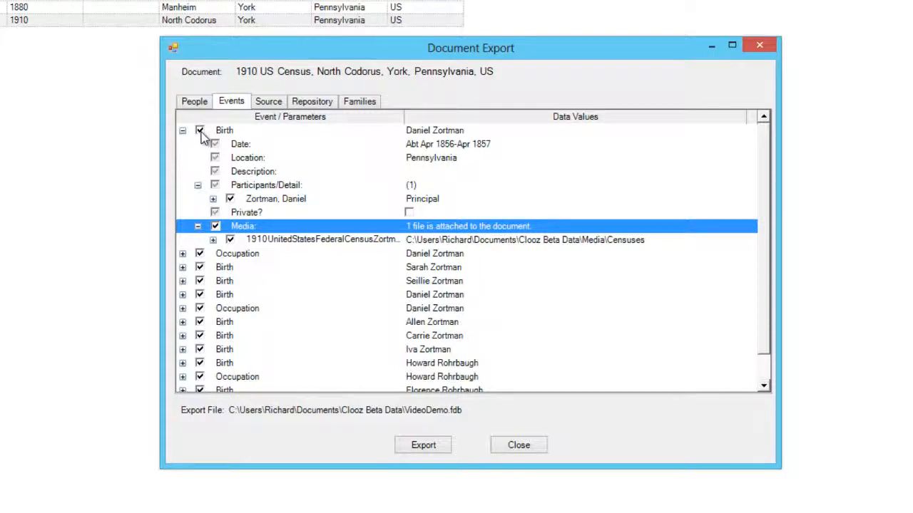
{"action": "left_click", "coordinate": [200, 131]}
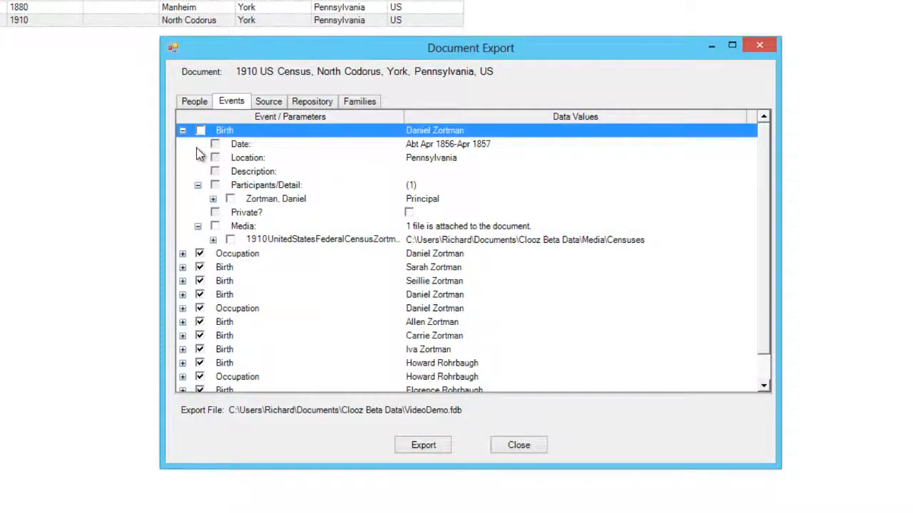
{"action": "left_click", "coordinate": [202, 133]}
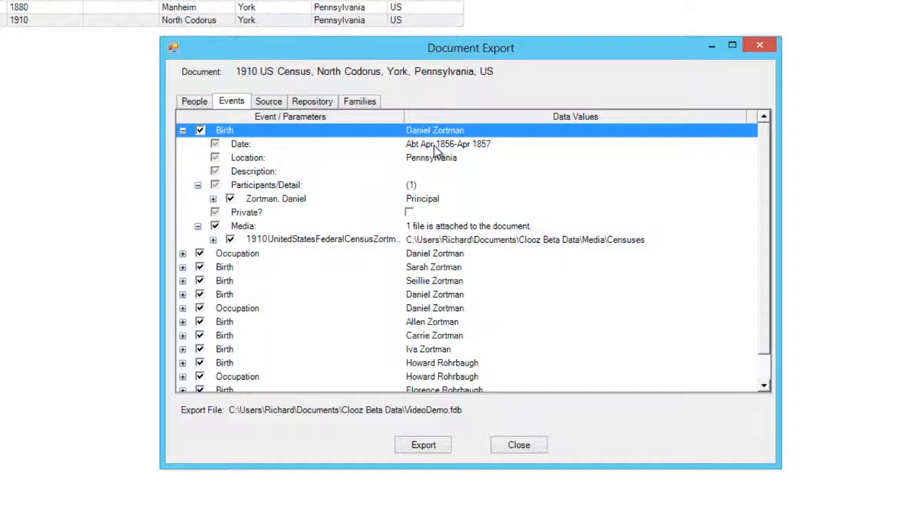
{"action": "mouse_move", "coordinate": [433, 147]}
{"action": "left_click", "coordinate": [214, 201]}
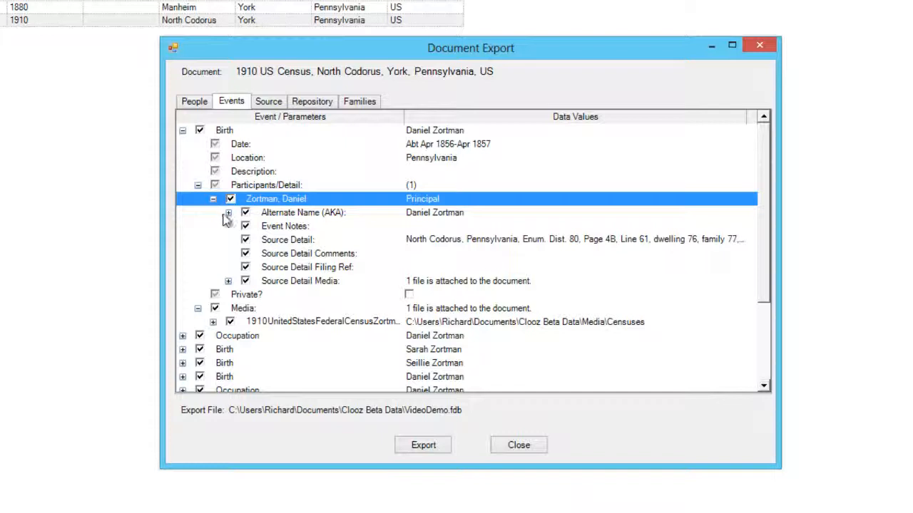
{"action": "left_click", "coordinate": [227, 215]}
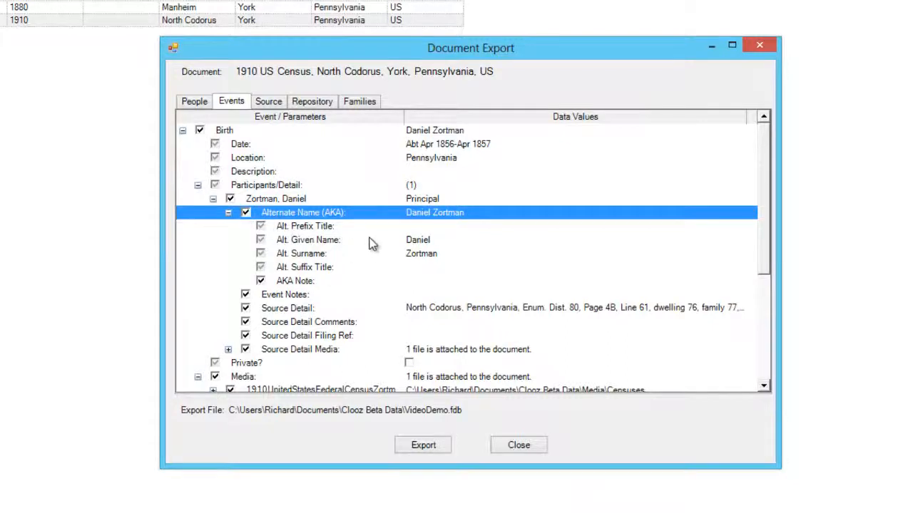
{"action": "left_click", "coordinate": [182, 131]}
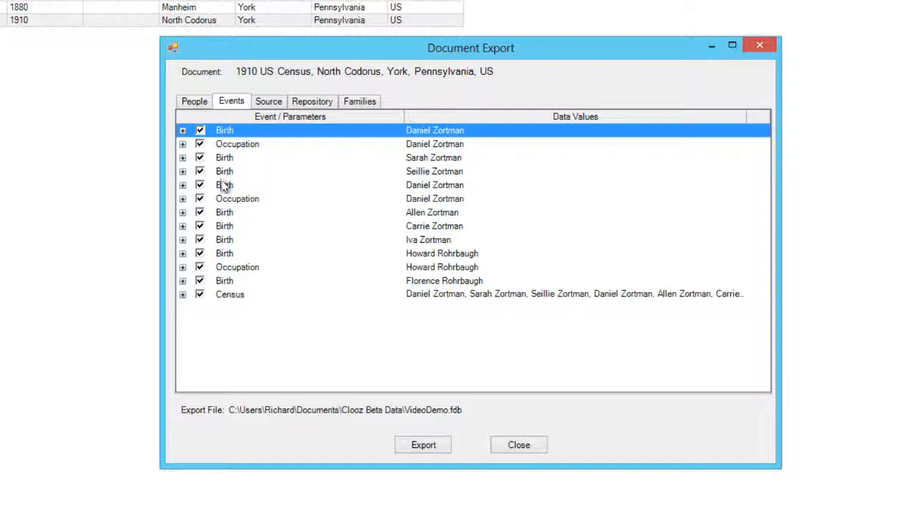
Step: Expand the Census event, untick and re-tick Sarah and Seillie, and open Daniel's Event Notes value
{"action": "left_click", "coordinate": [183, 294]}
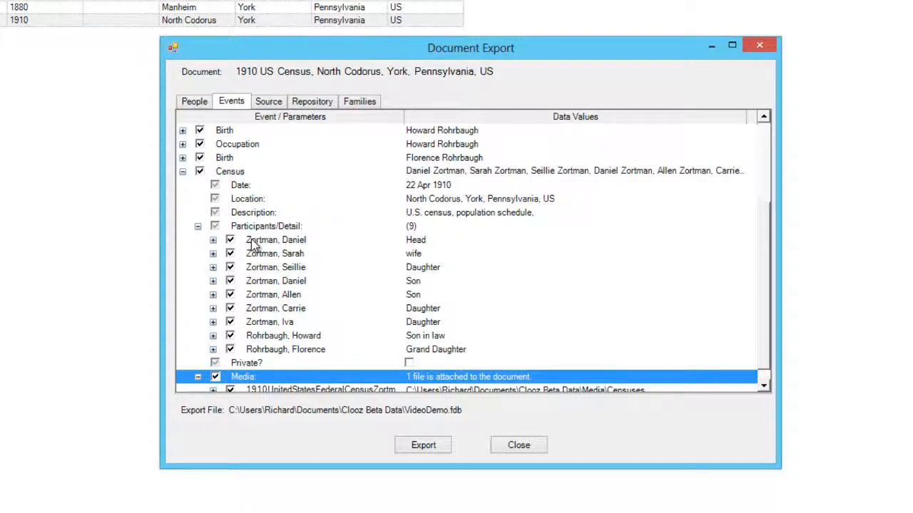
{"action": "left_click", "coordinate": [229, 254]}
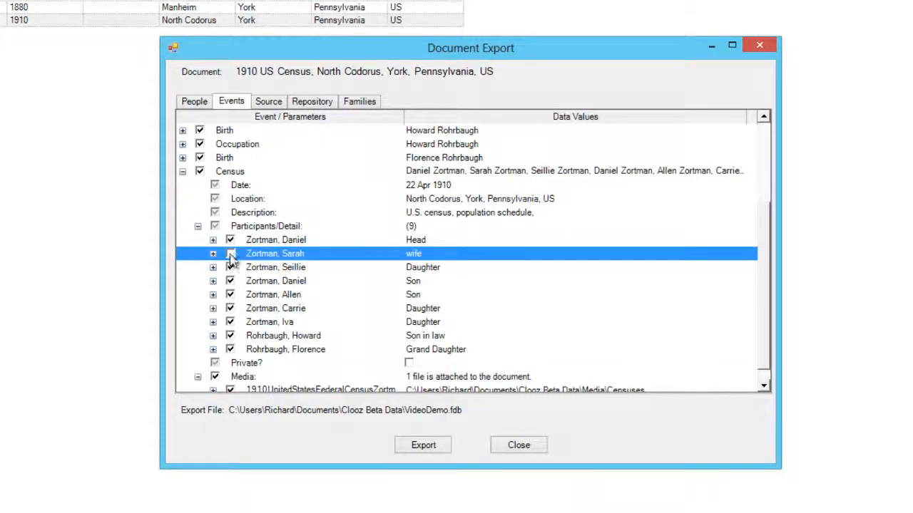
{"action": "left_click", "coordinate": [229, 267]}
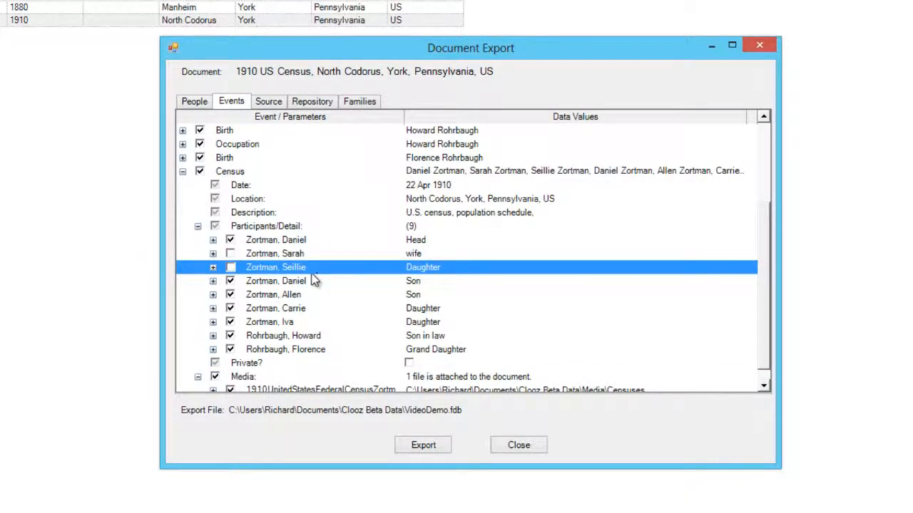
{"action": "left_click", "coordinate": [240, 267]}
{"action": "left_click", "coordinate": [241, 254]}
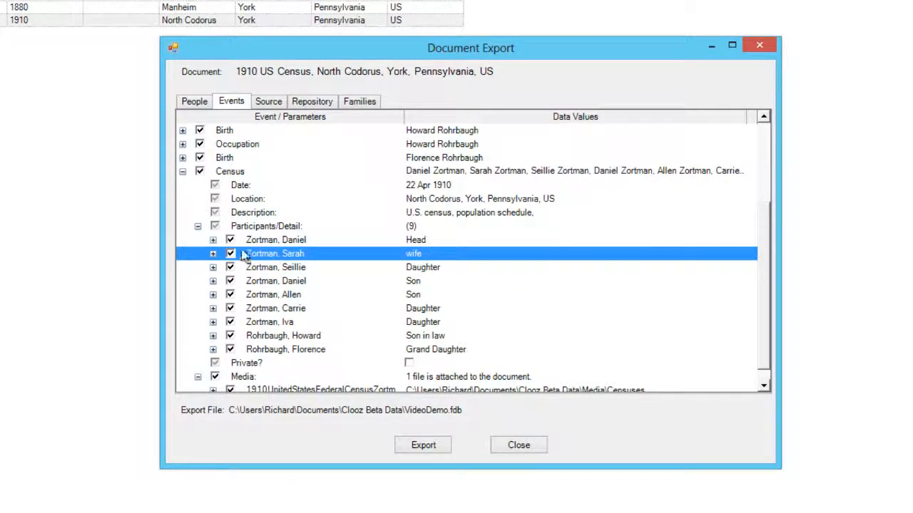
{"action": "left_click", "coordinate": [213, 240]}
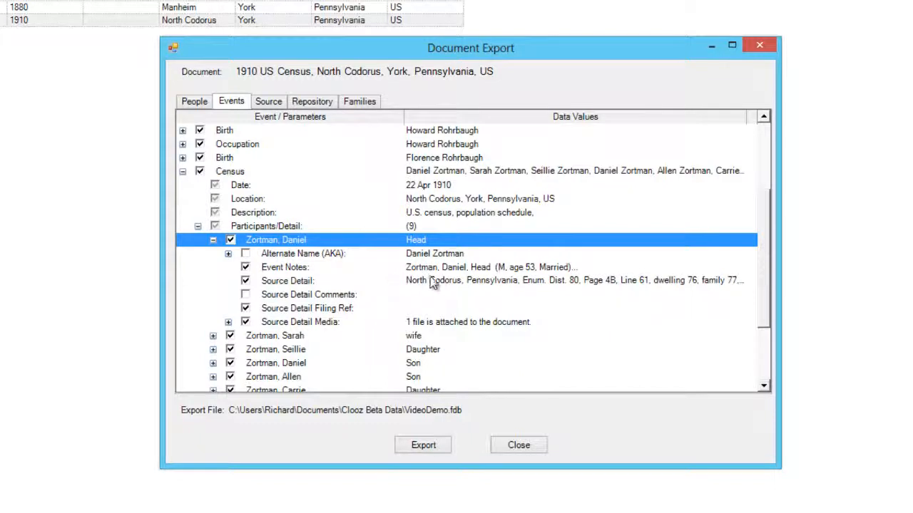
{"action": "left_click", "coordinate": [463, 267]}
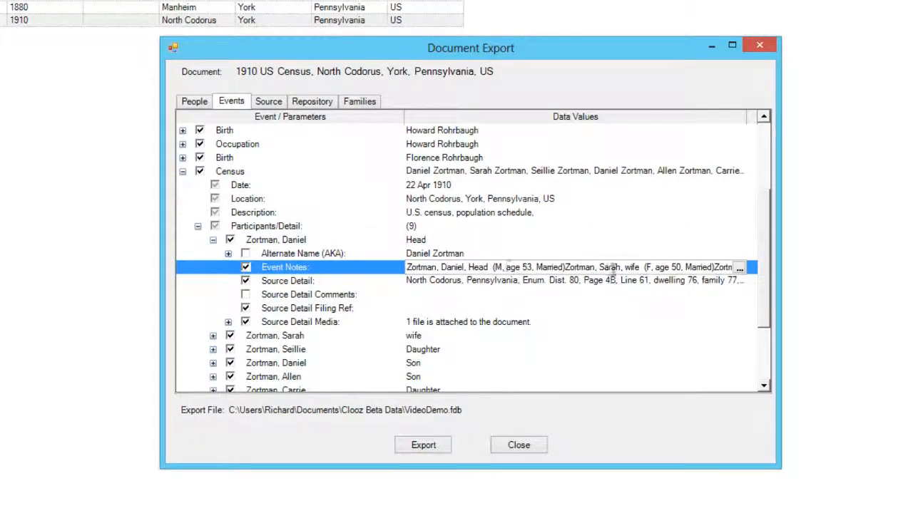
Step: Read the full household notes, then expand the 1910UnitedStatesFederalCensusZortman.jpg media entry, leaving its description empty
{"action": "left_click", "coordinate": [740, 269]}
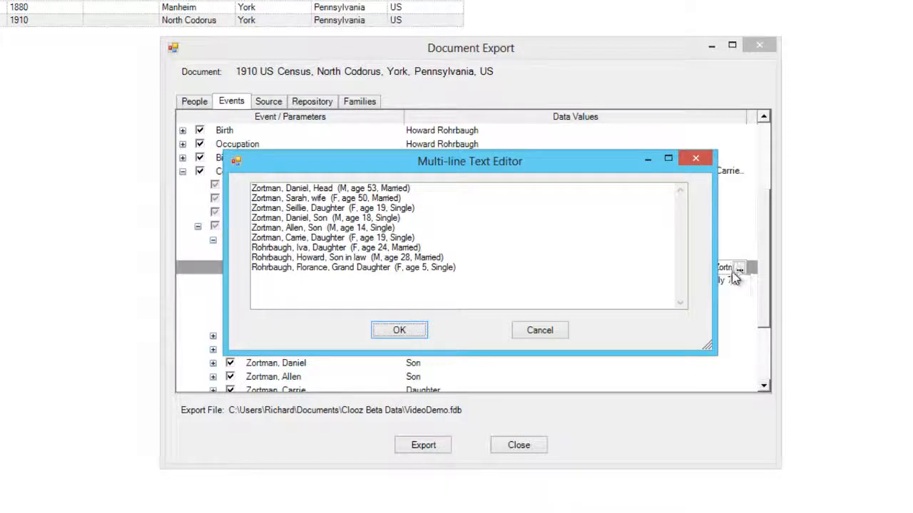
{"action": "left_click", "coordinate": [400, 333]}
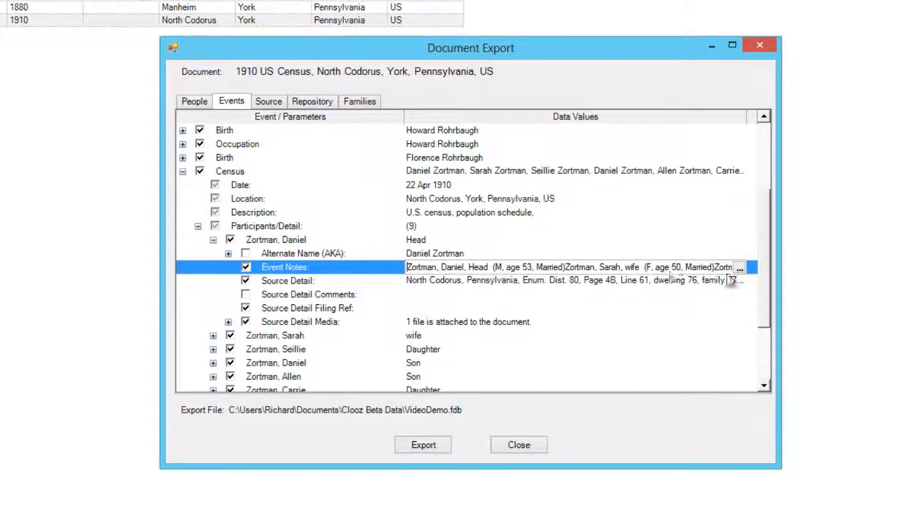
{"action": "left_click_drag", "start_coordinate": [765, 293], "coordinate": [768, 347]}
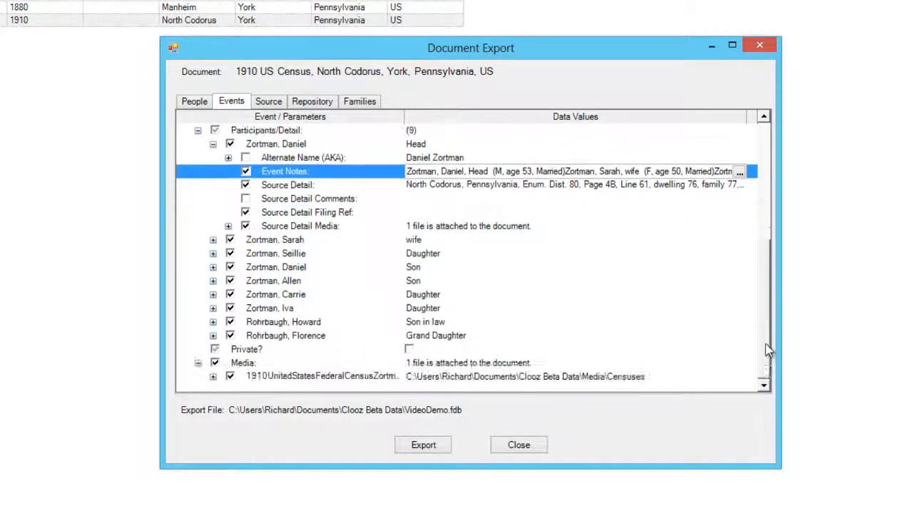
{"action": "left_click", "coordinate": [213, 378]}
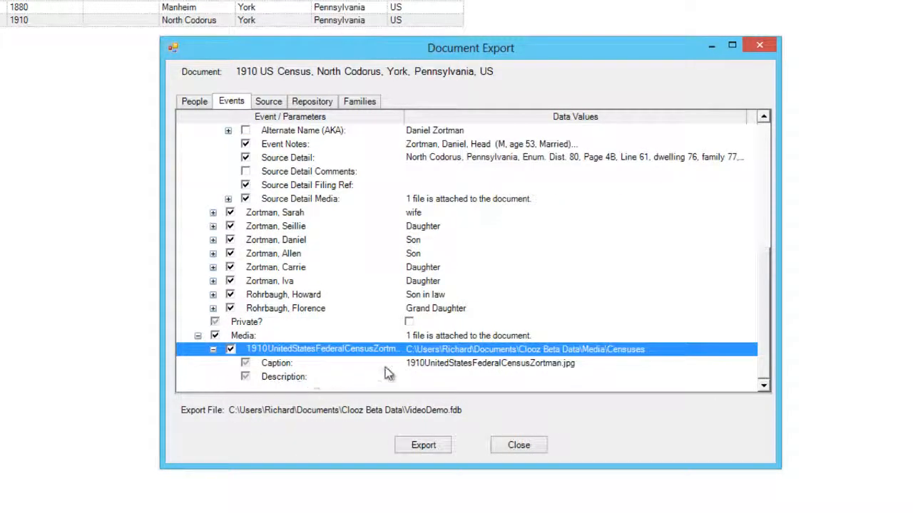
{"action": "left_click", "coordinate": [455, 377]}
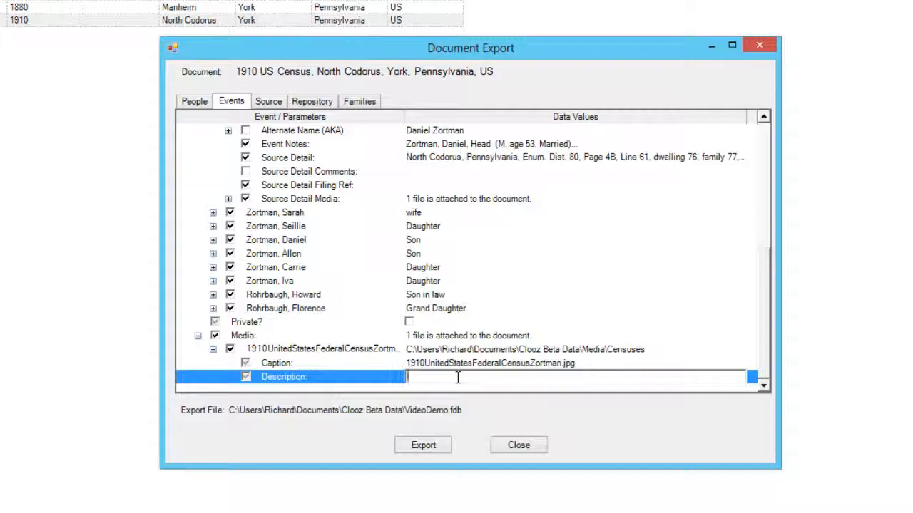
{"action": "key", "text": "Up"}
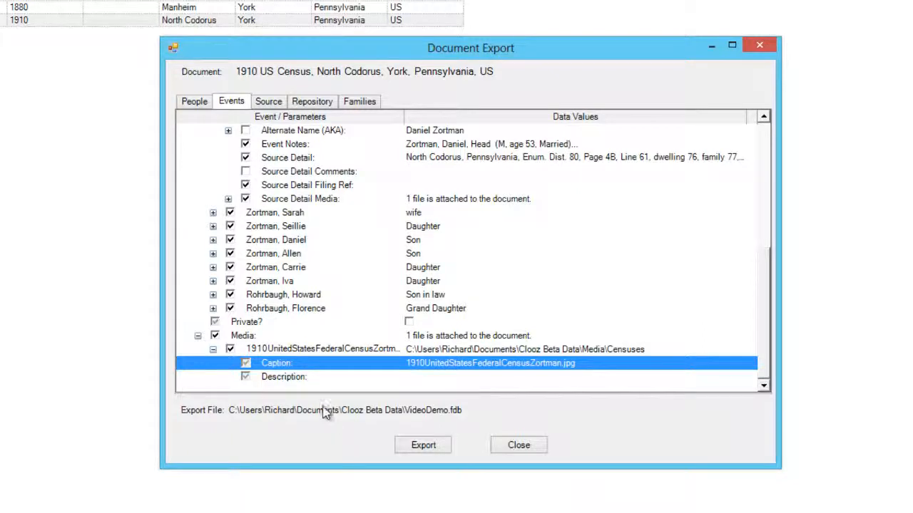
Step: Review the census source's Publication Facts without changes, then show the Ancestry.com repository details
{"action": "left_click", "coordinate": [266, 104]}
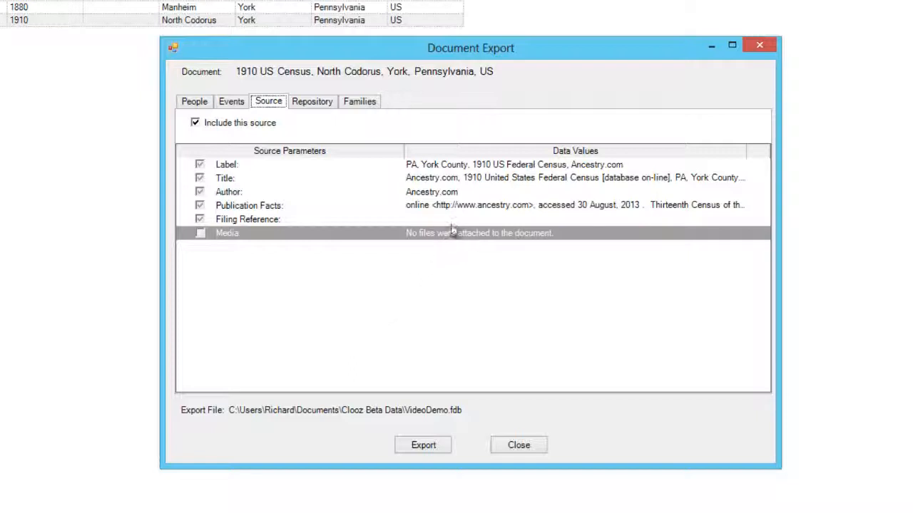
{"action": "left_click", "coordinate": [462, 205]}
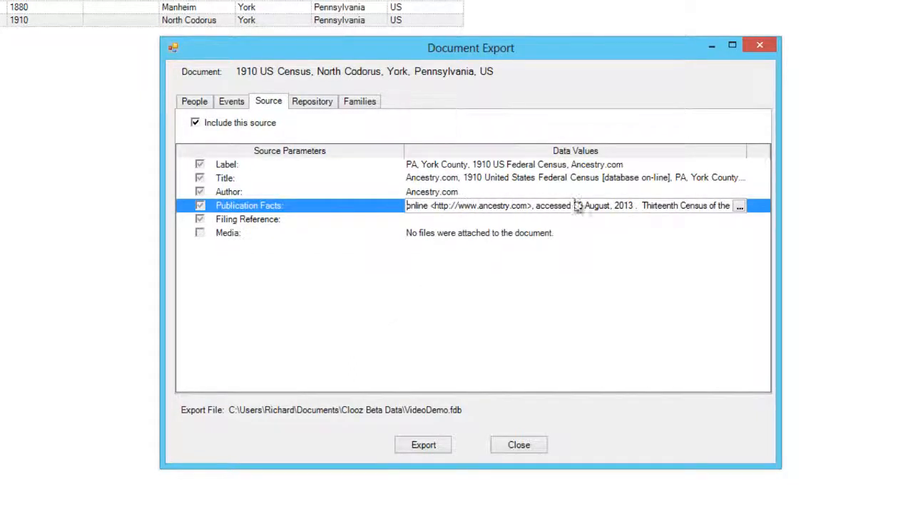
{"action": "left_click", "coordinate": [739, 206]}
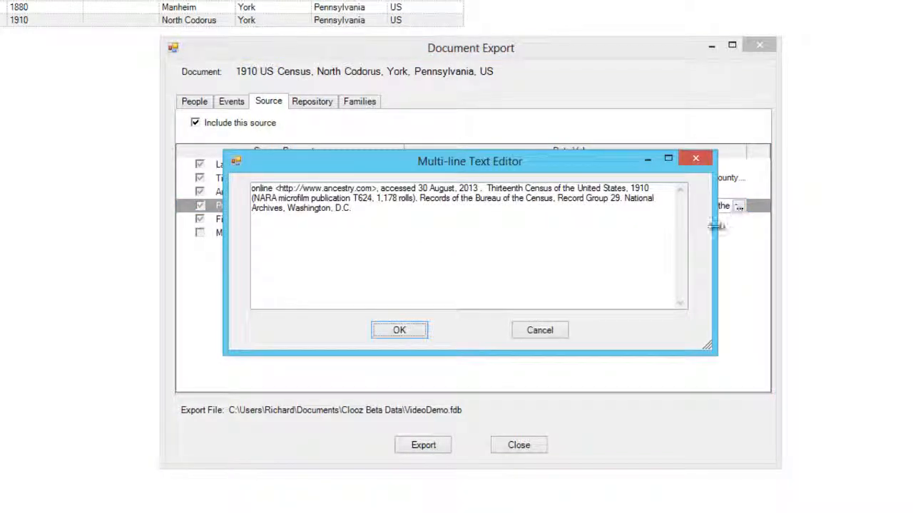
{"action": "left_click", "coordinate": [544, 333]}
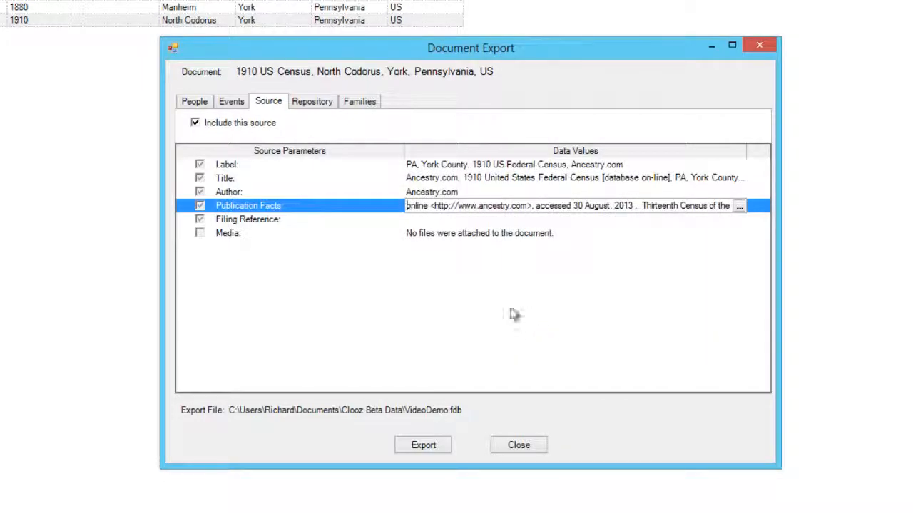
{"action": "left_click", "coordinate": [333, 105]}
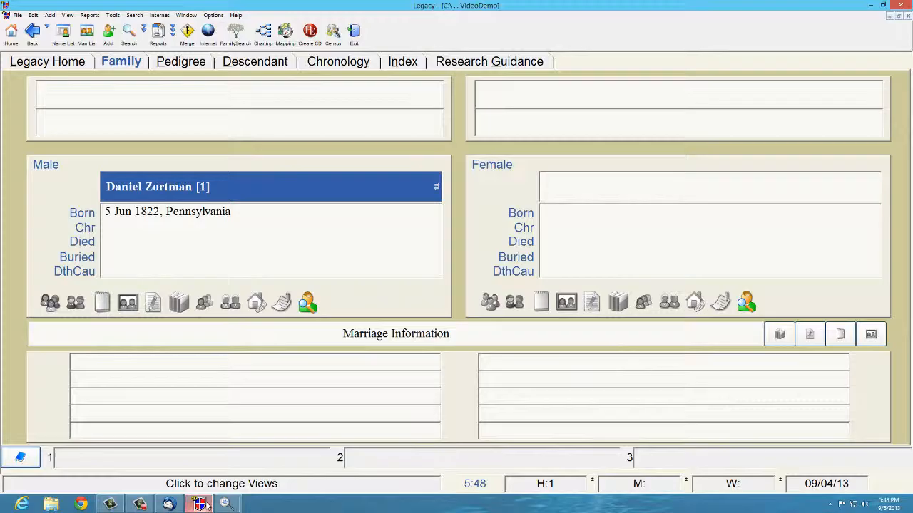
{"action": "left_click", "coordinate": [200, 504]}
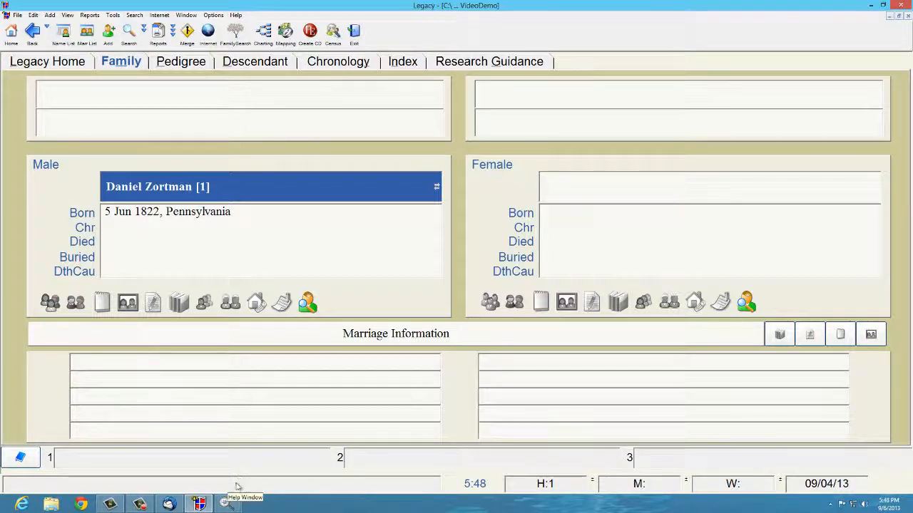
{"action": "mouse_move", "coordinate": [226, 504]}
{"action": "left_click", "coordinate": [277, 480]}
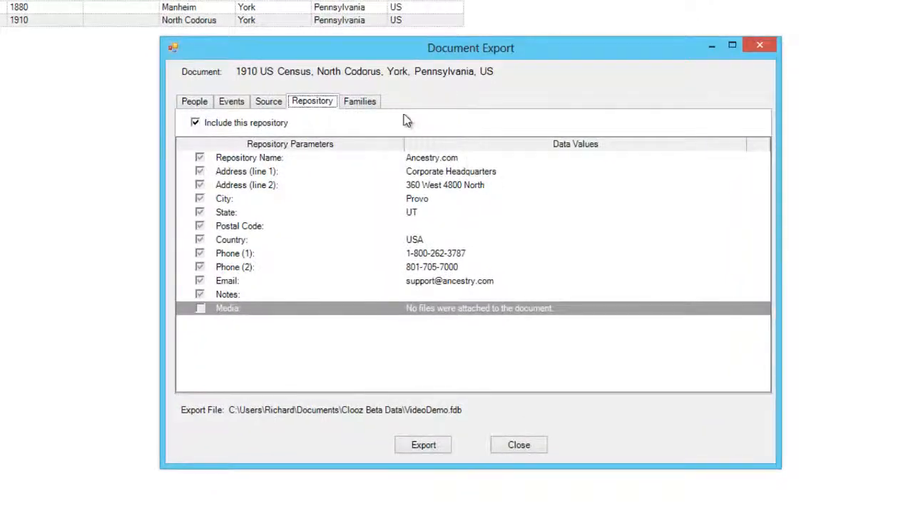
Step: Show the Families list for the 1910 census document, which has no families yet
{"action": "left_click", "coordinate": [370, 107]}
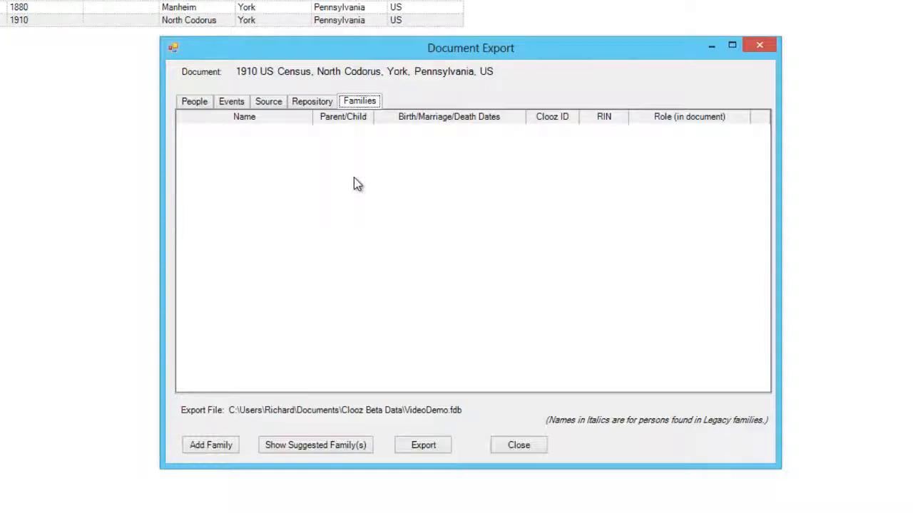
{"action": "left_click", "coordinate": [306, 445]}
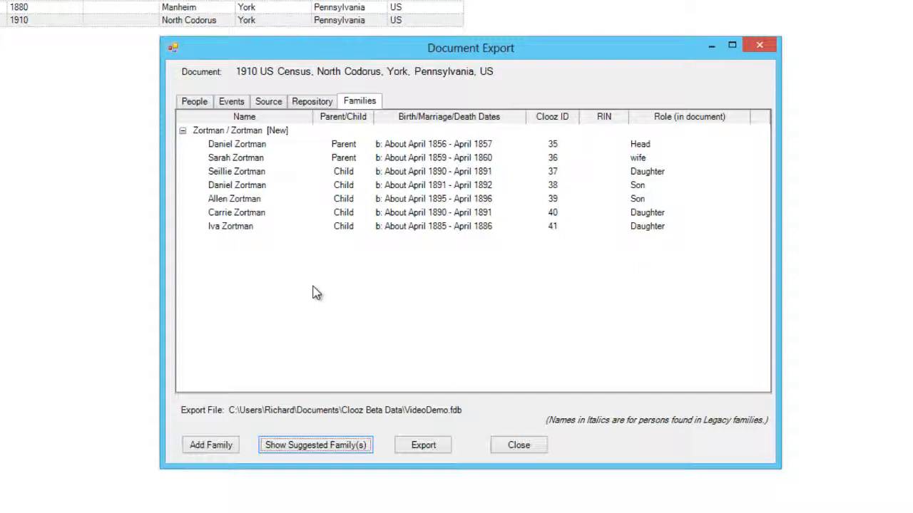
{"action": "right_click", "coordinate": [273, 158]}
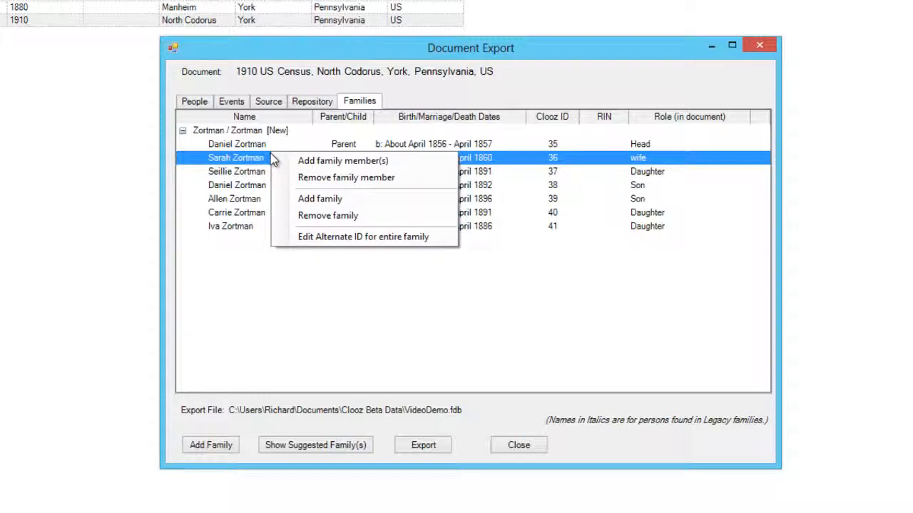
{"action": "left_click", "coordinate": [245, 260]}
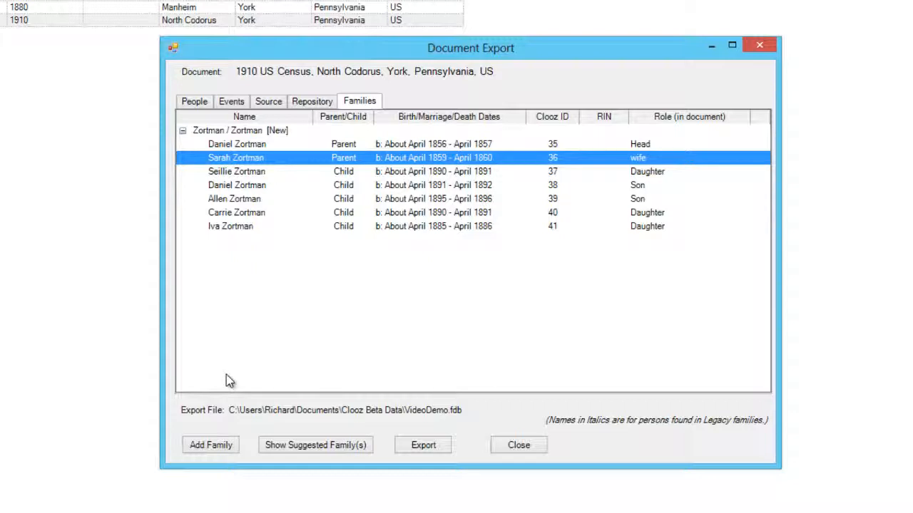
{"action": "left_click", "coordinate": [211, 448]}
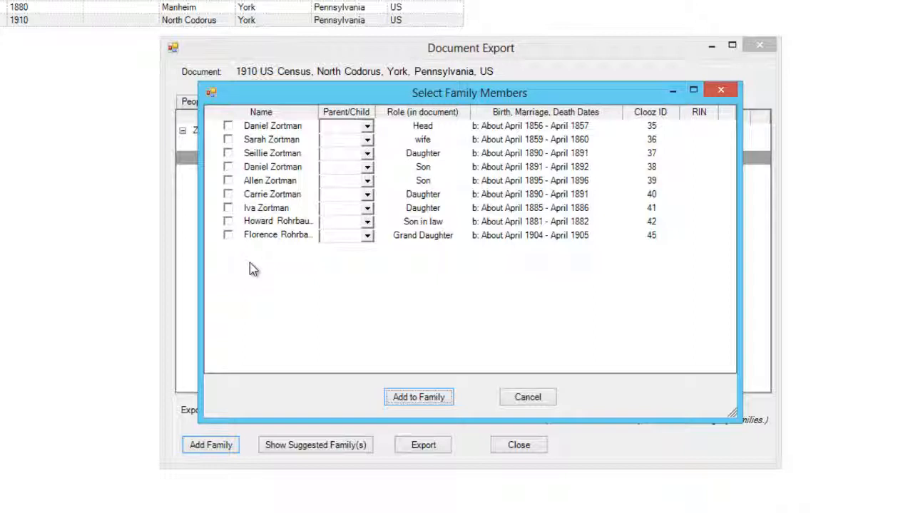
{"action": "left_click", "coordinate": [228, 208]}
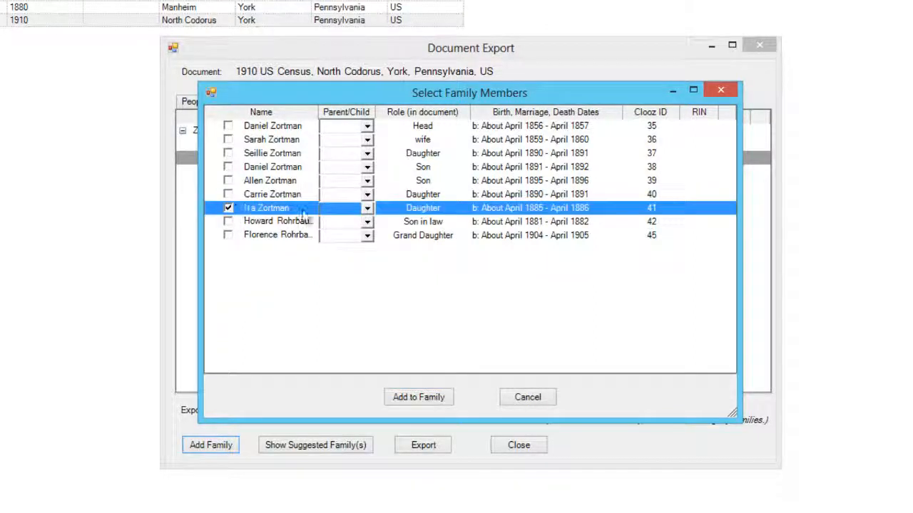
{"action": "left_click", "coordinate": [331, 211]}
{"action": "left_click", "coordinate": [340, 223]}
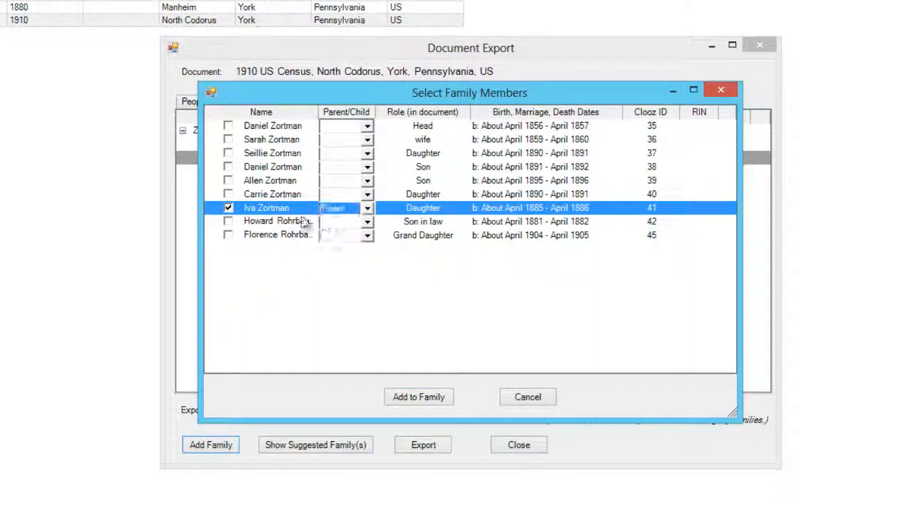
{"action": "left_click", "coordinate": [228, 222]}
{"action": "left_click", "coordinate": [348, 225]}
{"action": "left_click", "coordinate": [338, 237]}
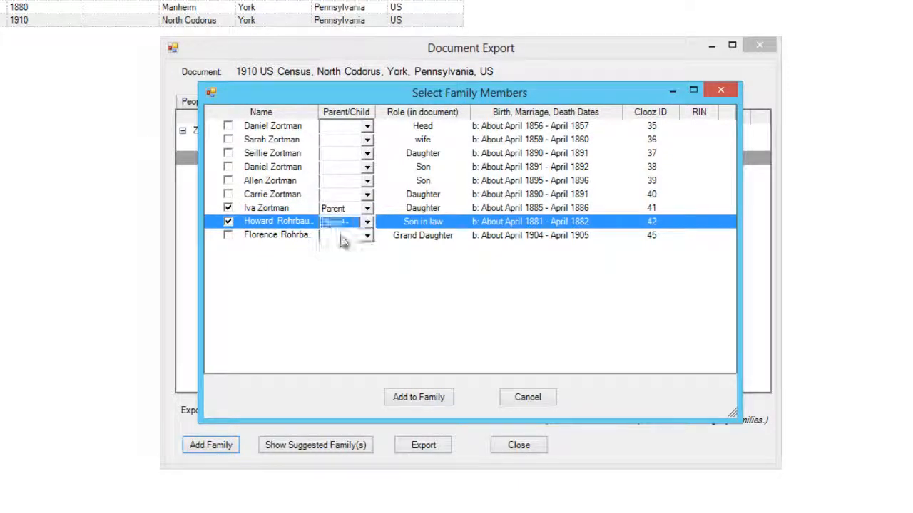
{"action": "left_click", "coordinate": [229, 236]}
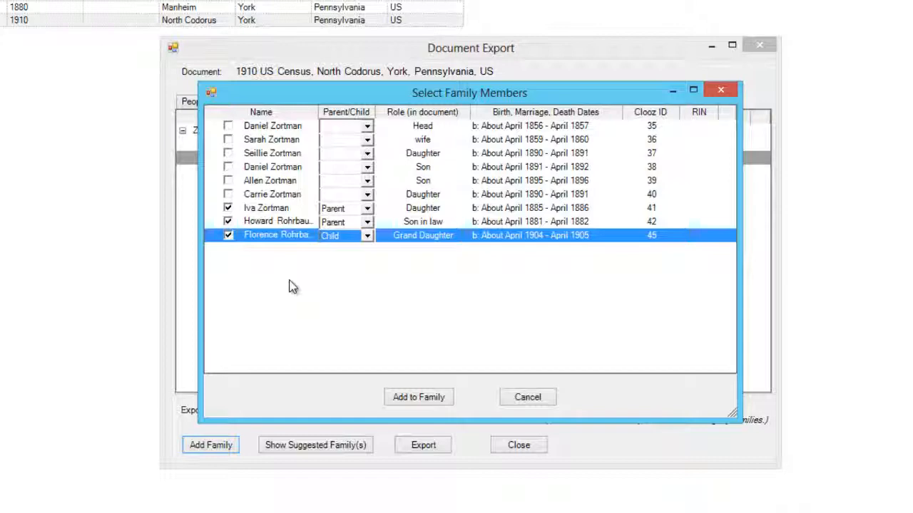
{"action": "left_click", "coordinate": [427, 397]}
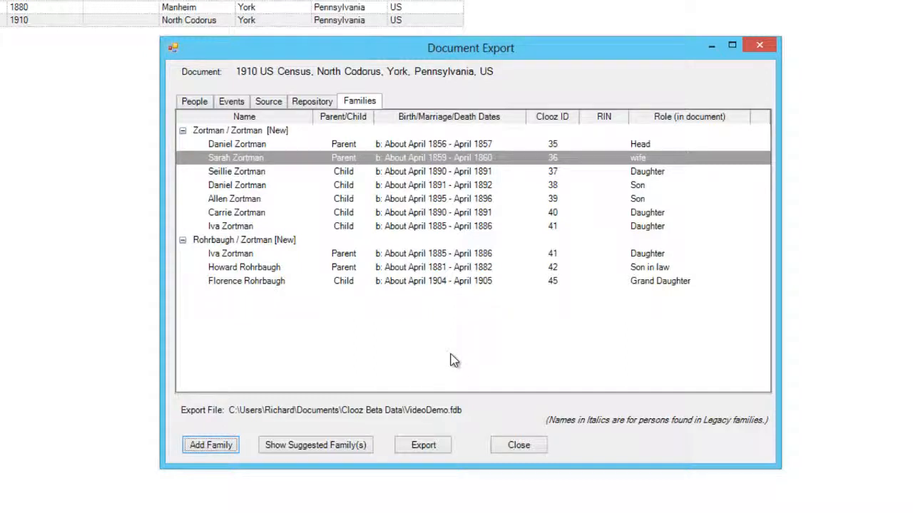
Step: Export the 1910 census document to the Legacy file, declining to view the export log
{"action": "left_click", "coordinate": [424, 448]}
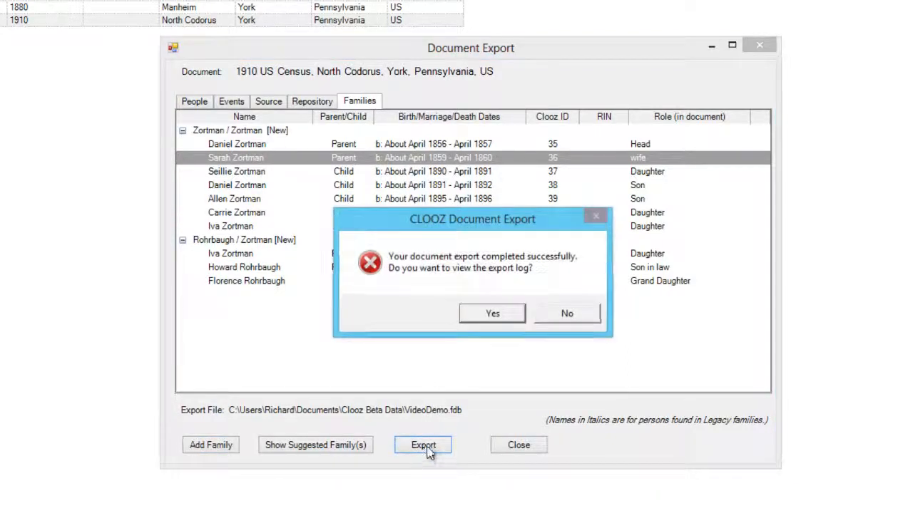
{"action": "left_click", "coordinate": [557, 315]}
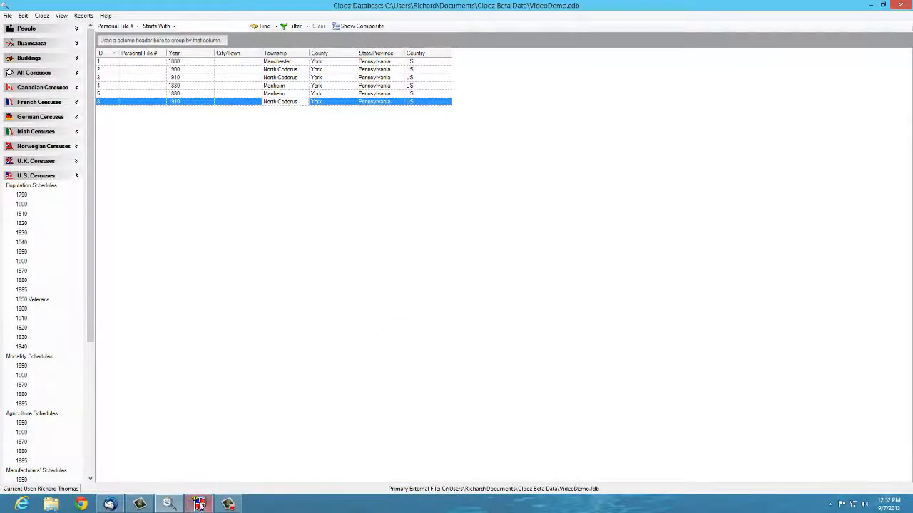
{"action": "left_click", "coordinate": [198, 504]}
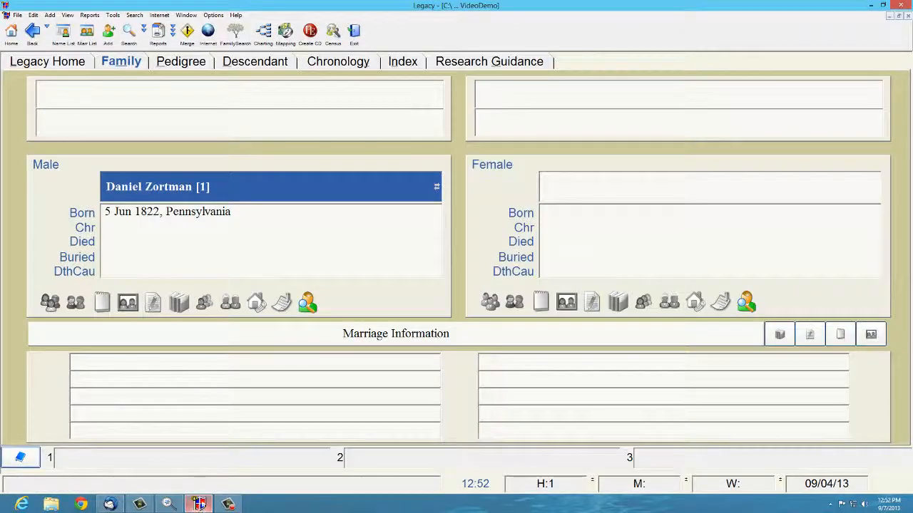
{"action": "left_click", "coordinate": [410, 63]}
{"action": "left_click", "coordinate": [194, 213]}
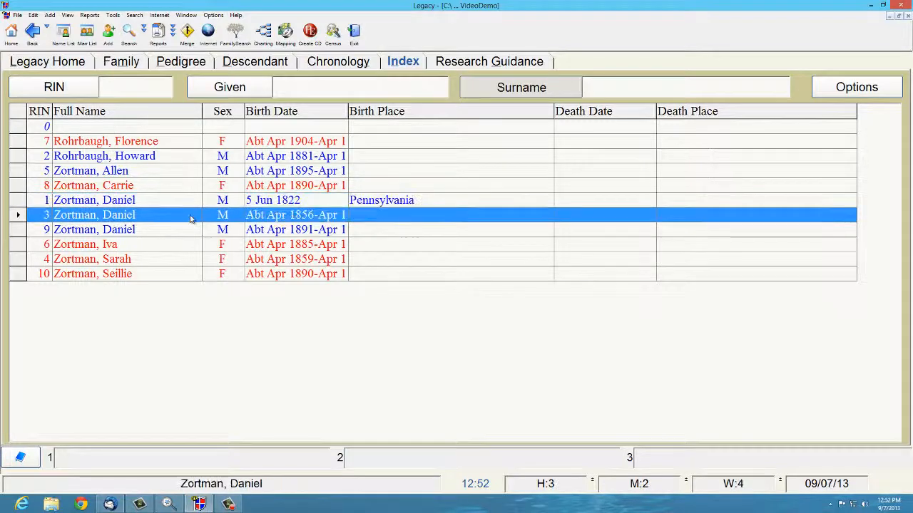
{"action": "left_click", "coordinate": [122, 61]}
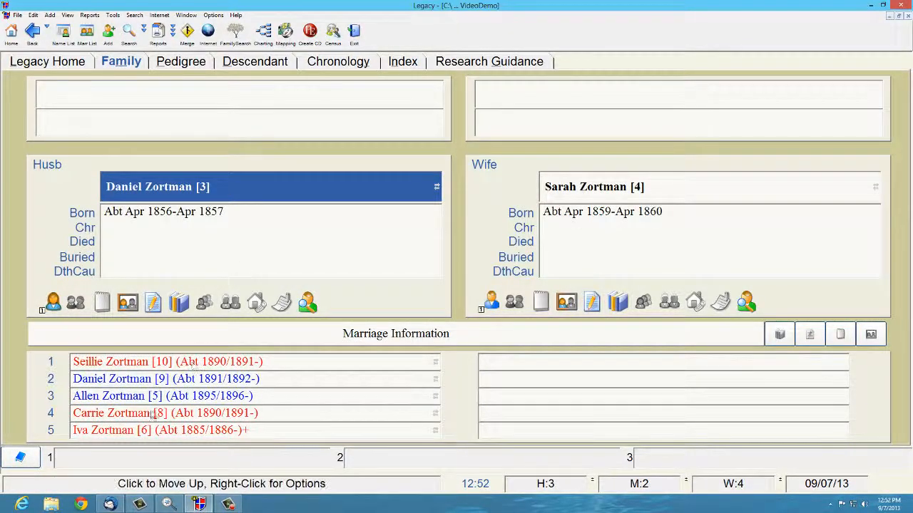
{"action": "left_click", "coordinate": [135, 432]}
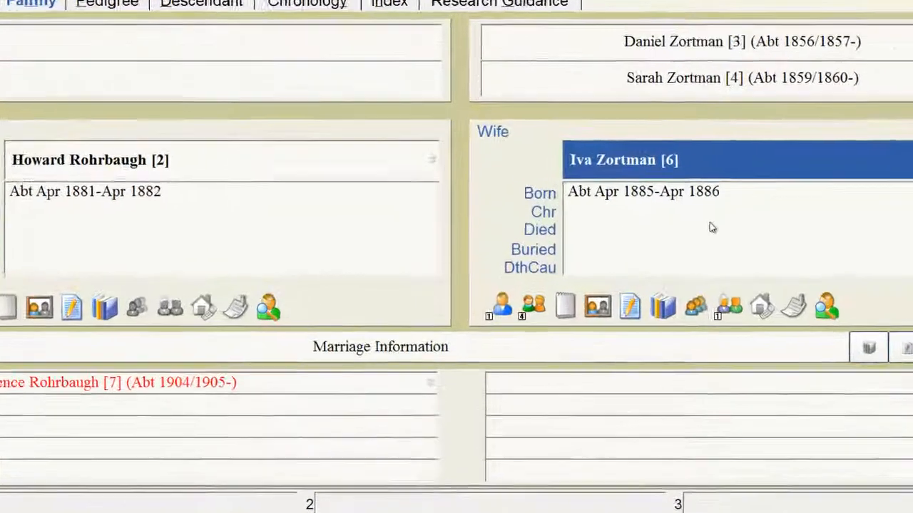
{"action": "double_click", "coordinate": [711, 227]}
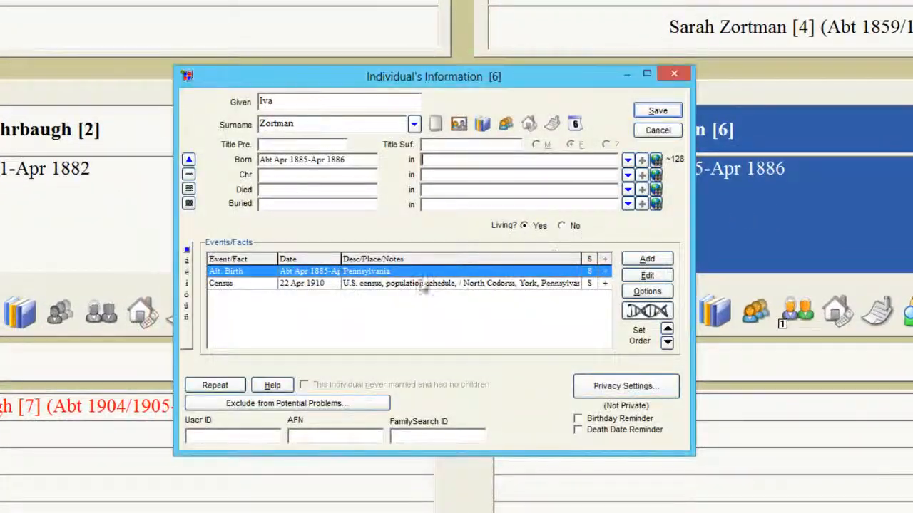
Step: Open Iva's 22 Apr 1910 Census event, review its assigned sources, and close everything unchanged
{"action": "left_click", "coordinate": [423, 288]}
{"action": "double_click", "coordinate": [417, 288]}
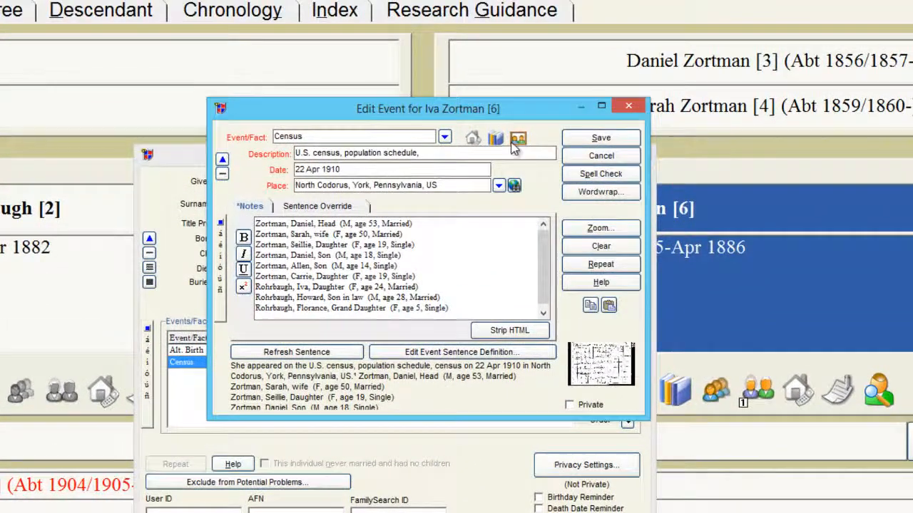
{"action": "left_click", "coordinate": [497, 138]}
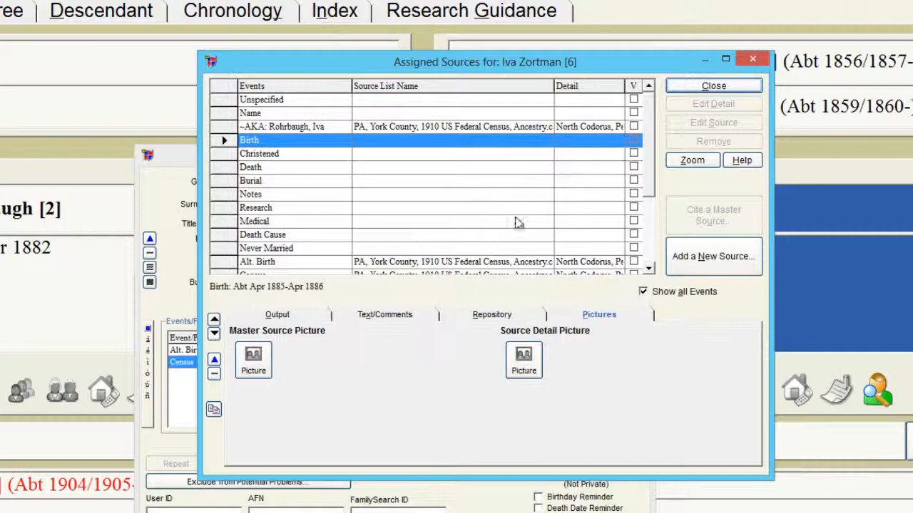
{"action": "left_click_drag", "start_coordinate": [648, 151], "coordinate": [646, 214]}
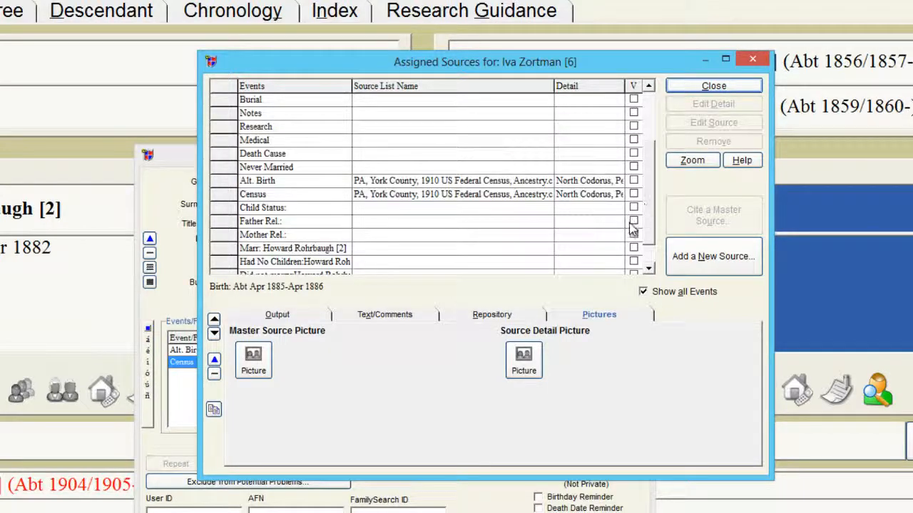
{"action": "left_click", "coordinate": [742, 88]}
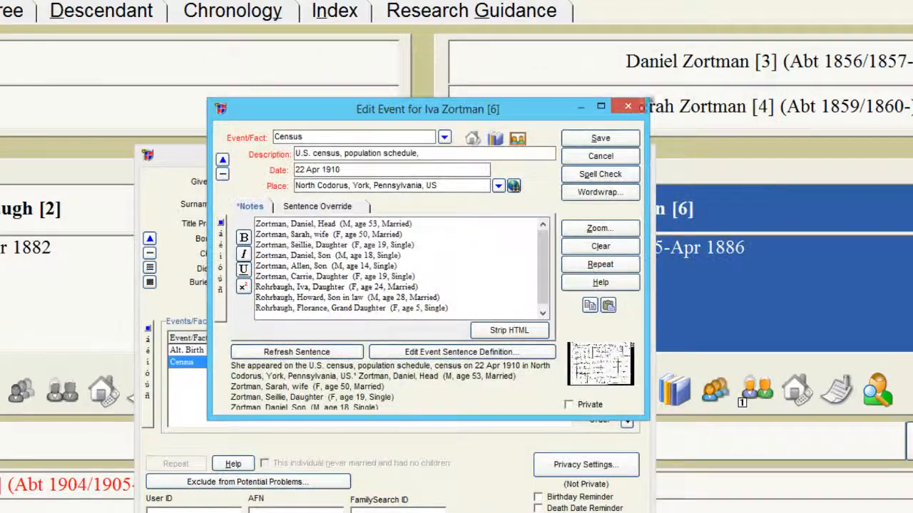
{"action": "left_click", "coordinate": [617, 159]}
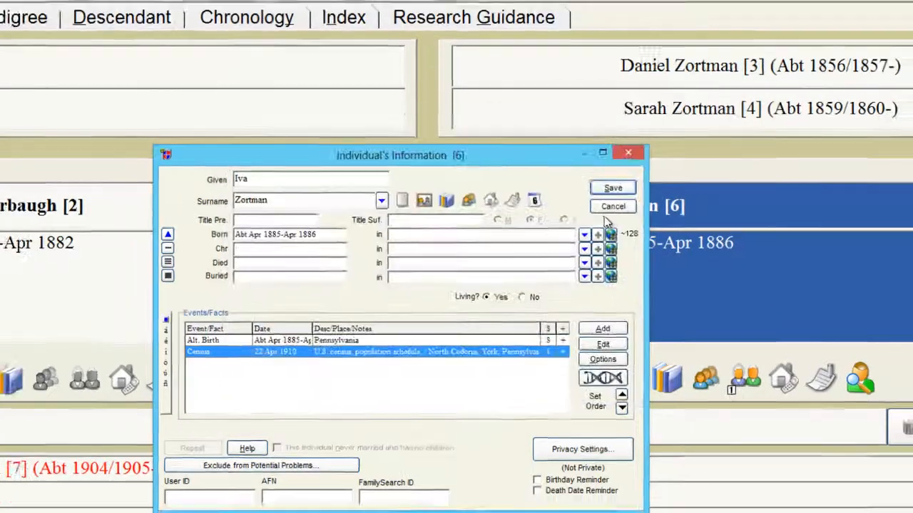
{"action": "left_click", "coordinate": [614, 212]}
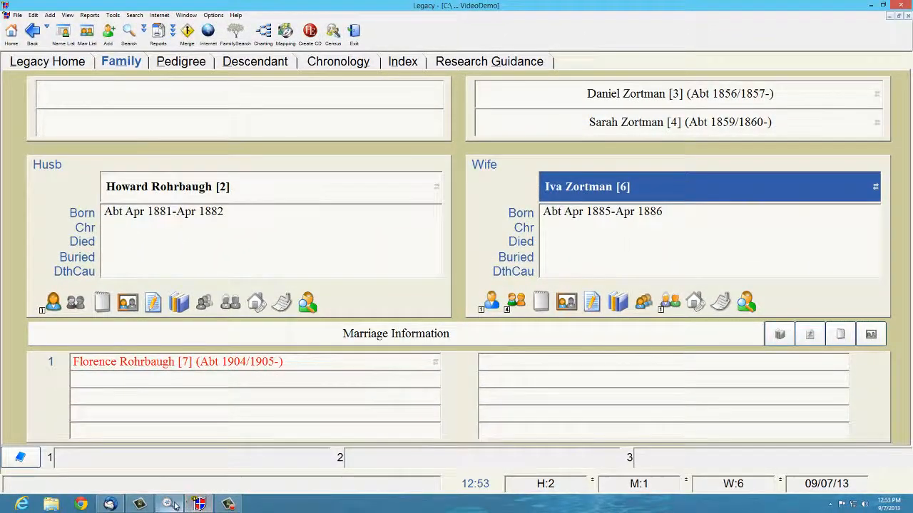
Step: Back in Clooz, open the 1911 record from Documents > Birth Record
{"action": "left_click", "coordinate": [168, 504]}
{"action": "left_click", "coordinate": [75, 177]}
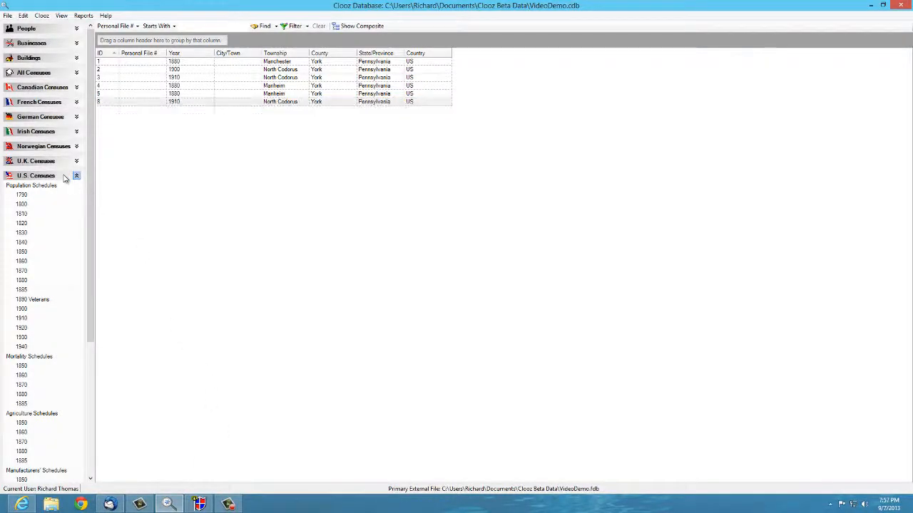
{"action": "left_click", "coordinate": [48, 198]}
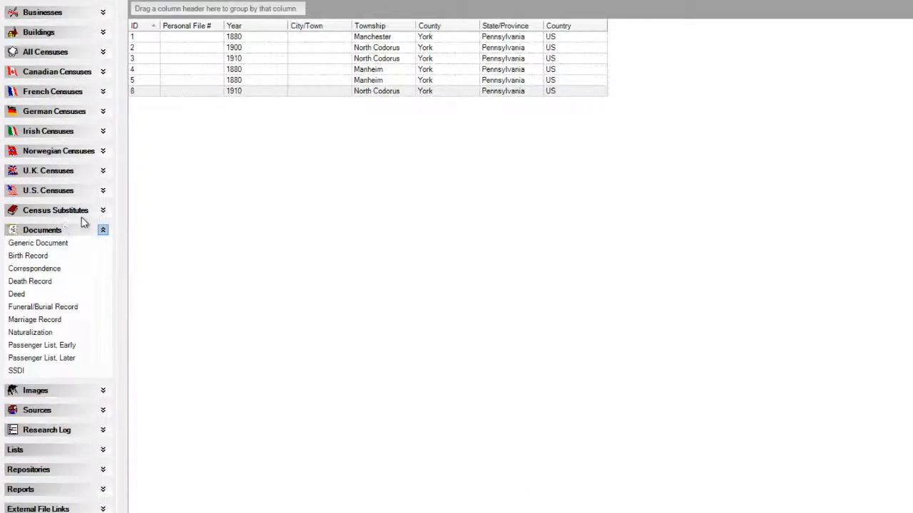
{"action": "double_click", "coordinate": [279, 36]}
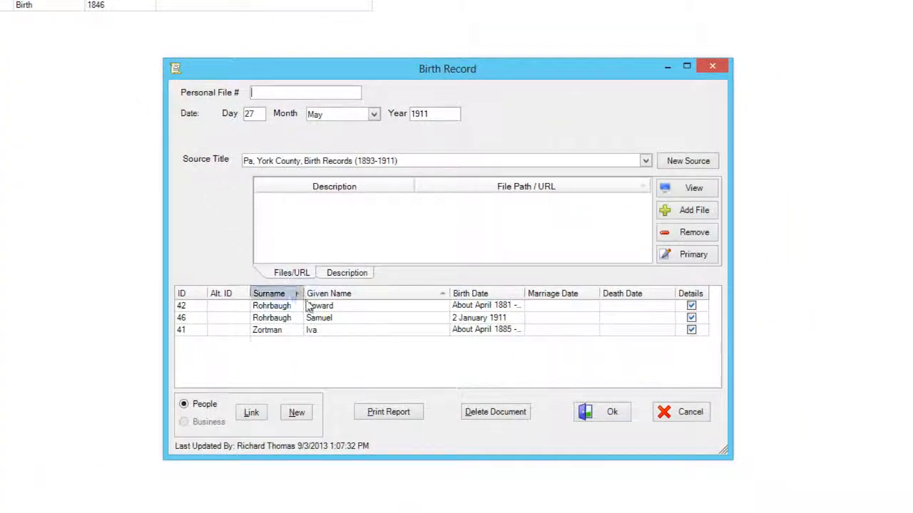
{"action": "double_click", "coordinate": [317, 321]}
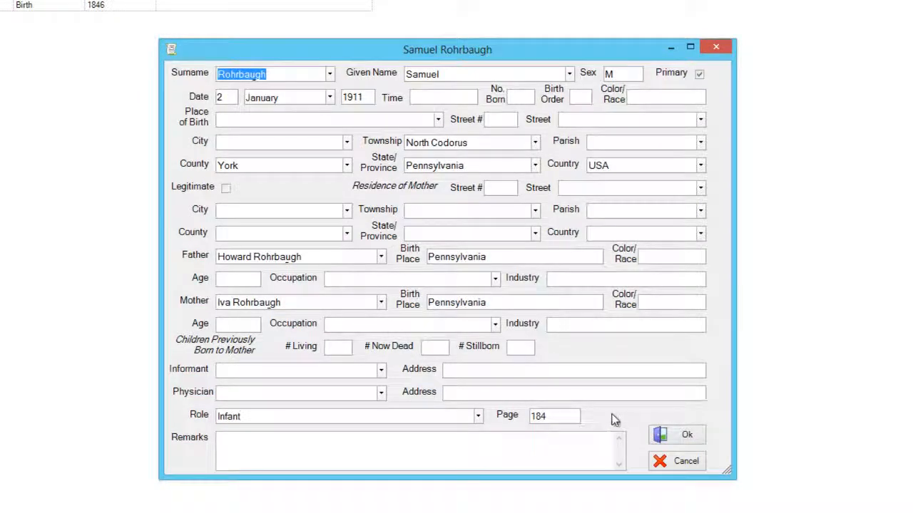
{"action": "left_click", "coordinate": [697, 435]}
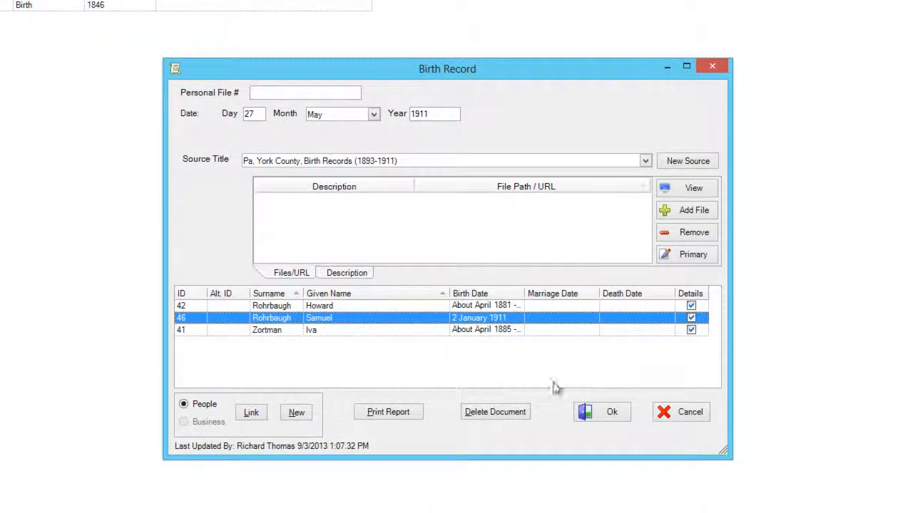
{"action": "left_click", "coordinate": [409, 332]}
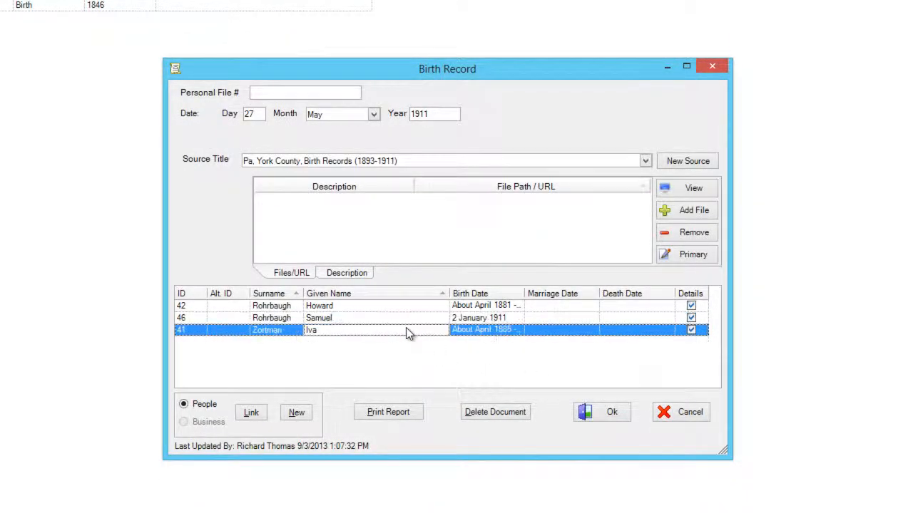
{"action": "double_click", "coordinate": [406, 330]}
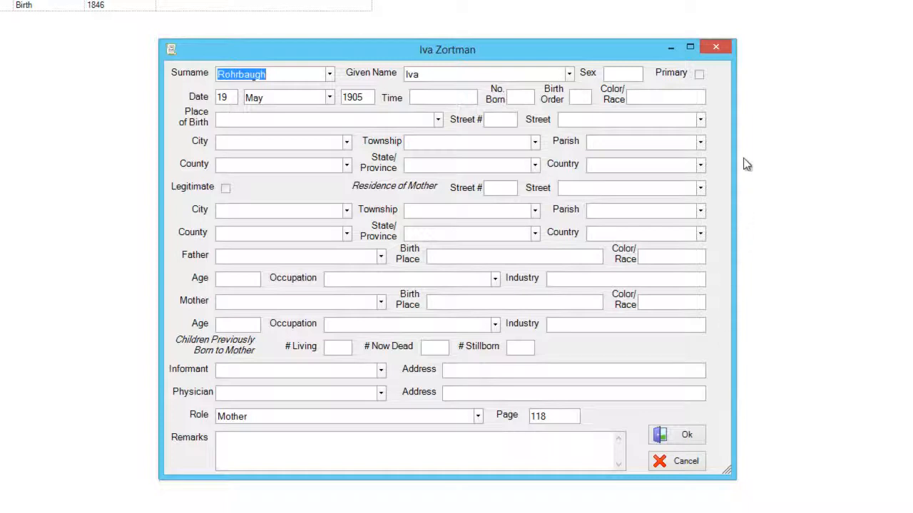
{"action": "left_click", "coordinate": [699, 75]}
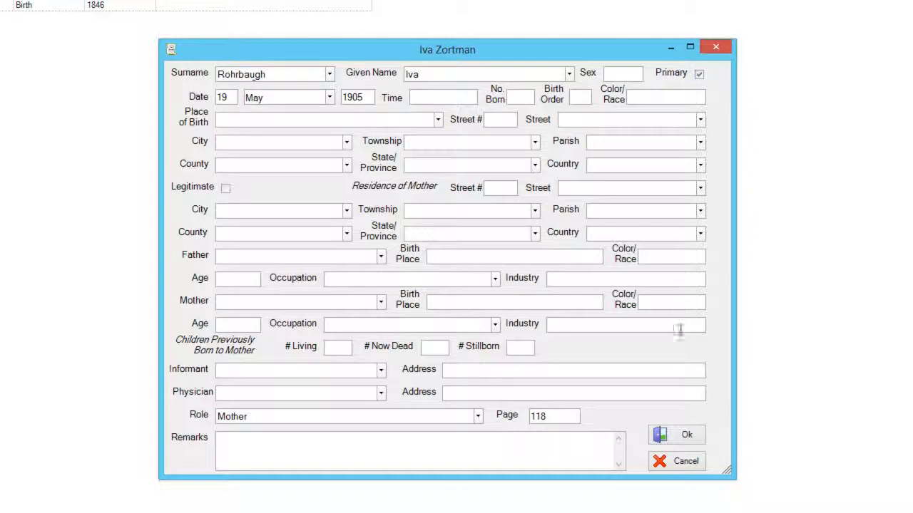
{"action": "left_click", "coordinate": [684, 436]}
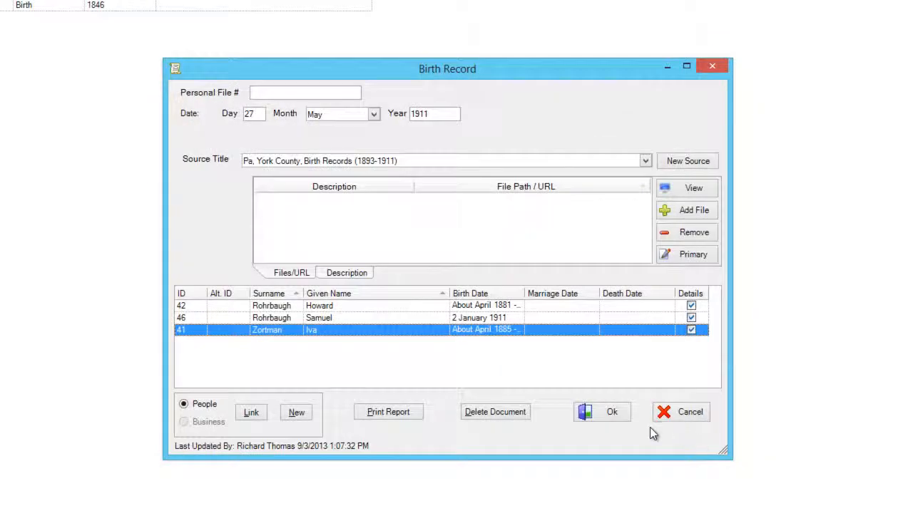
{"action": "left_click", "coordinate": [615, 413]}
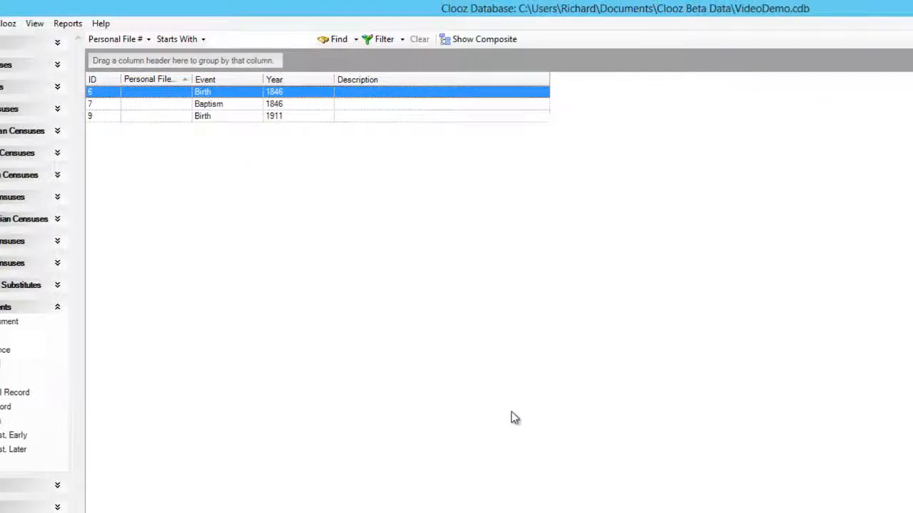
Step: Choose Export Item for the 1911 Birth row in the Documents grid
{"action": "right_click", "coordinate": [261, 116]}
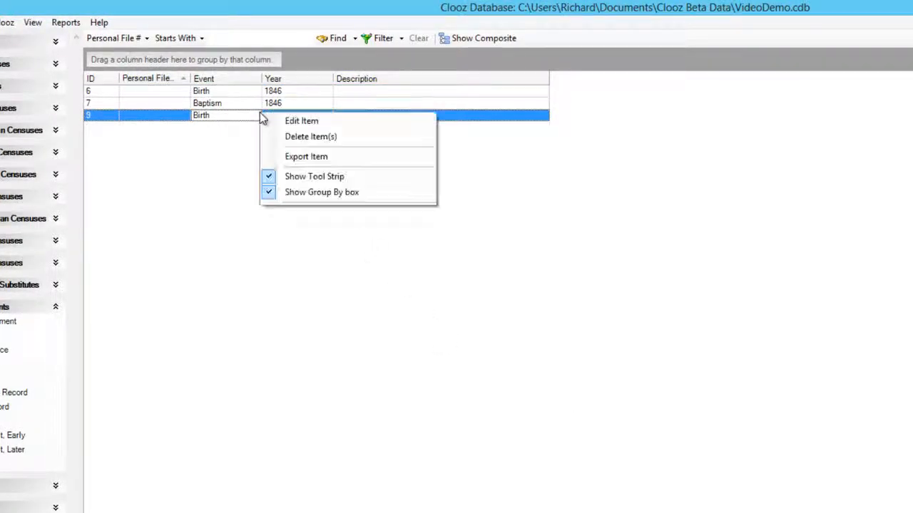
{"action": "left_click", "coordinate": [305, 158]}
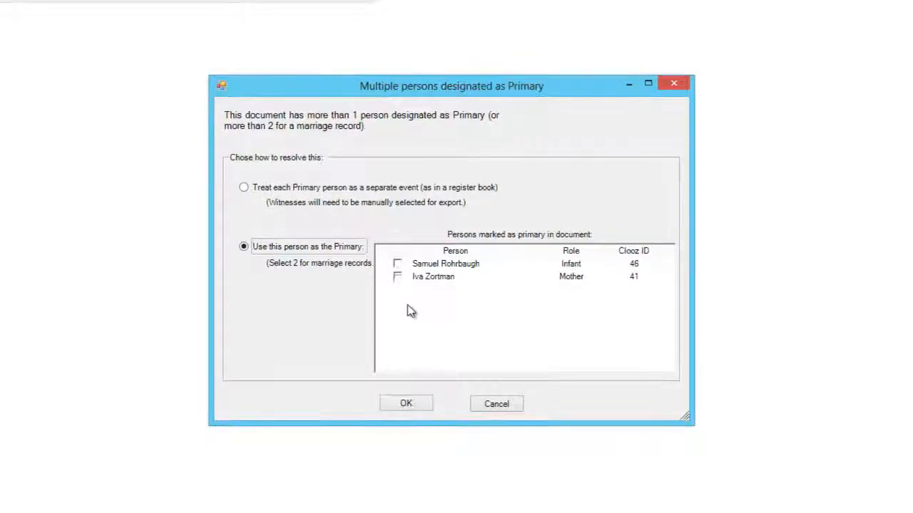
Step: Resolve the two primaries by making infant Samuel the birth record's primary person
{"action": "left_click", "coordinate": [397, 264]}
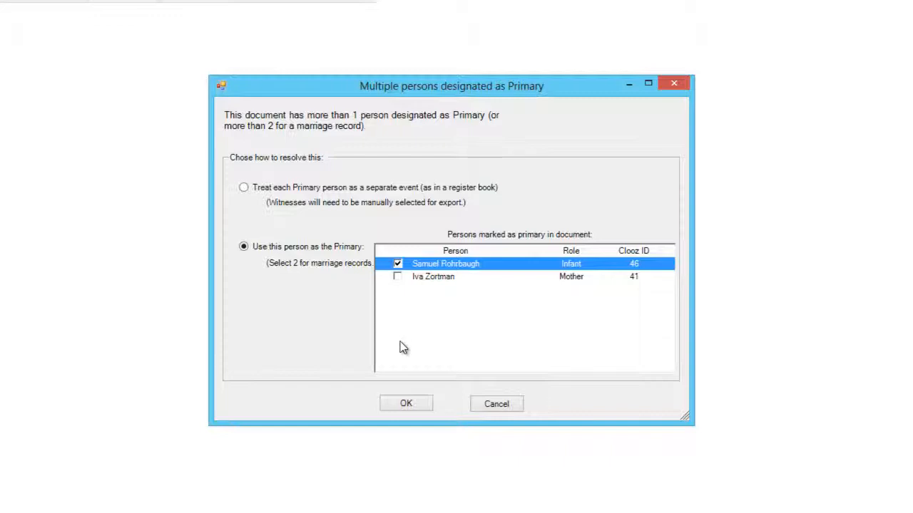
{"action": "left_click", "coordinate": [407, 404]}
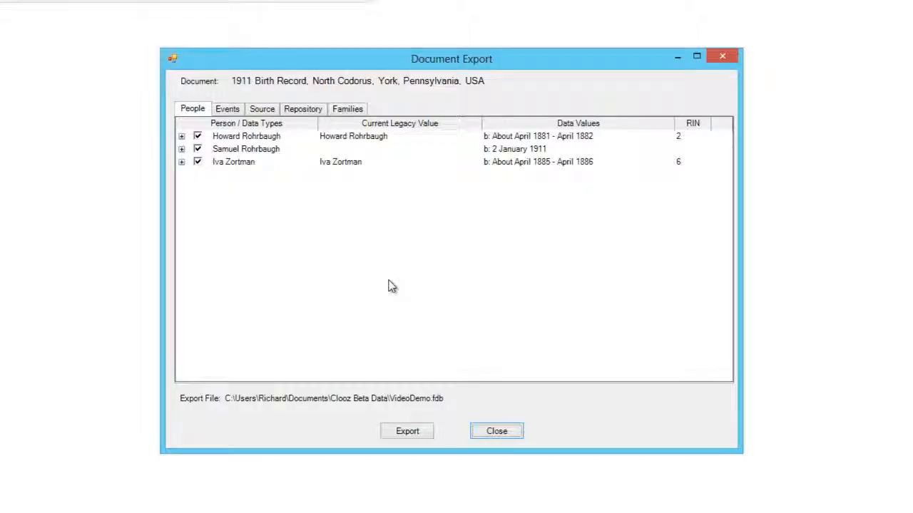
Step: Expand Iva Zortman's export data (F, Abt Apr 1885-Apr 1886), then show the Events list
{"action": "left_click", "coordinate": [680, 165]}
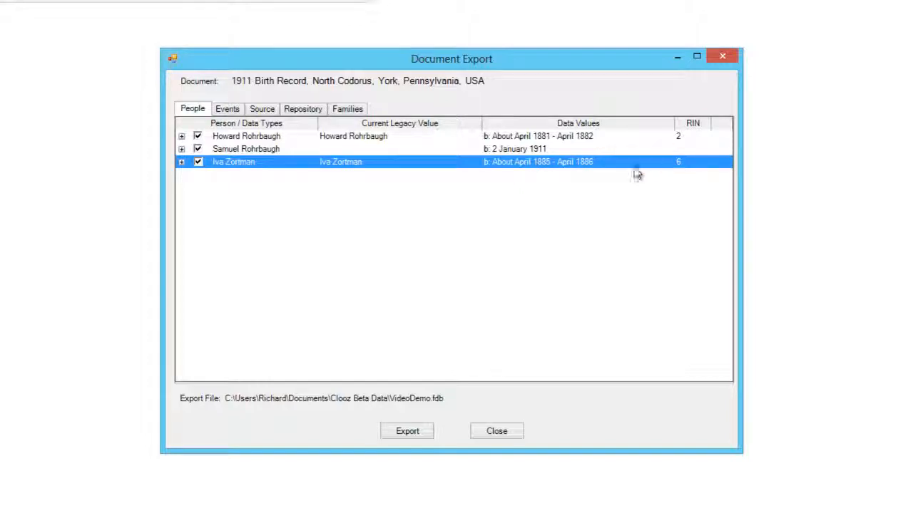
{"action": "left_click", "coordinate": [182, 162]}
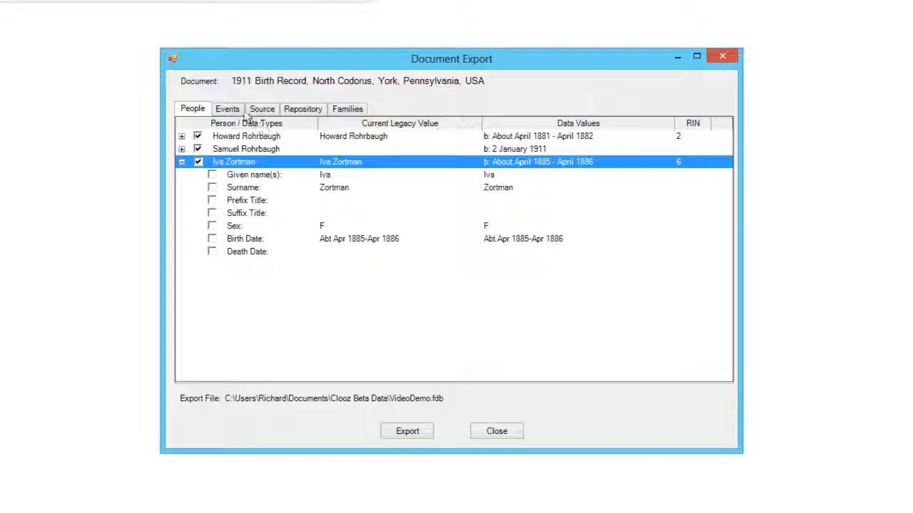
{"action": "left_click", "coordinate": [229, 111]}
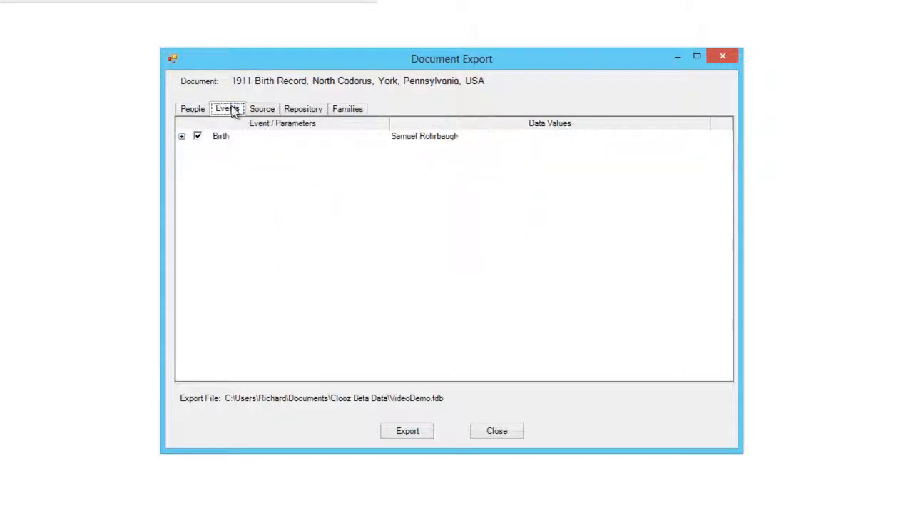
Step: Inspect the Birth event's details, then list the Rohrbaugh / Zortman and Zortman / Zortman families
{"action": "left_click", "coordinate": [182, 136]}
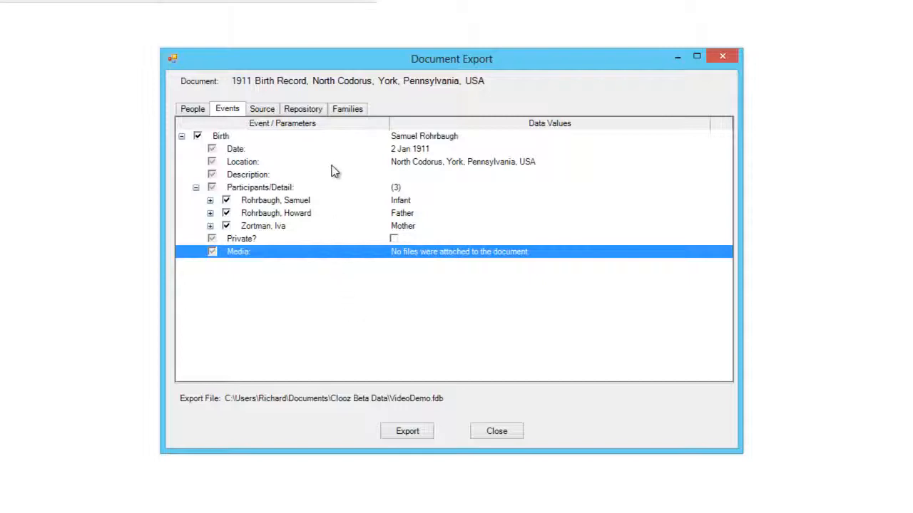
{"action": "left_click", "coordinate": [346, 111]}
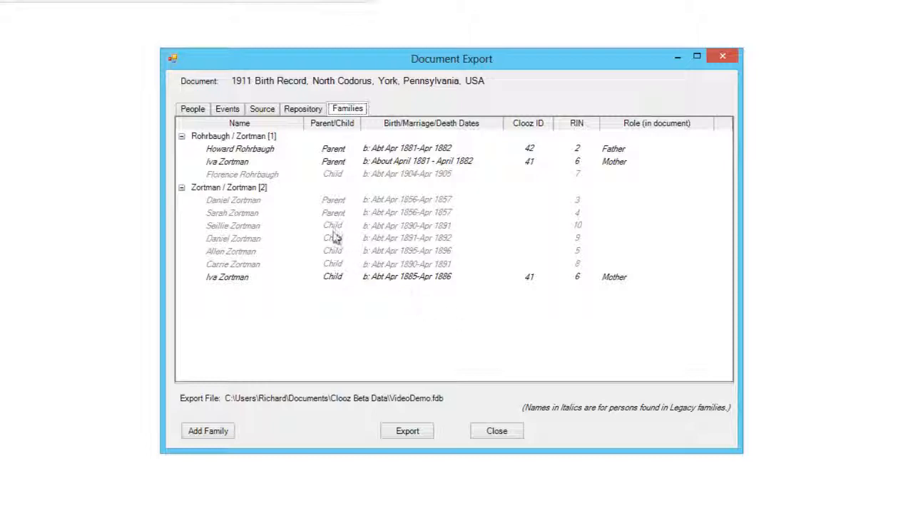
{"action": "right_click", "coordinate": [262, 141]}
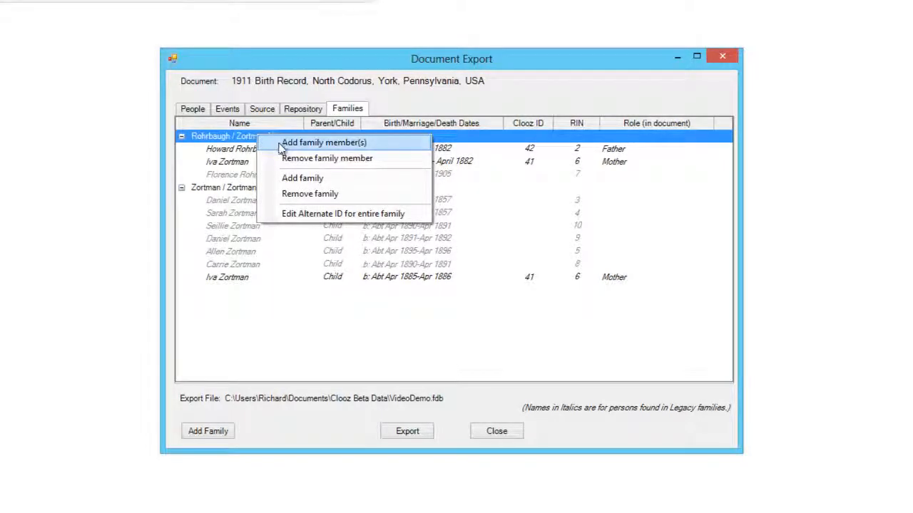
{"action": "left_click", "coordinate": [282, 145]}
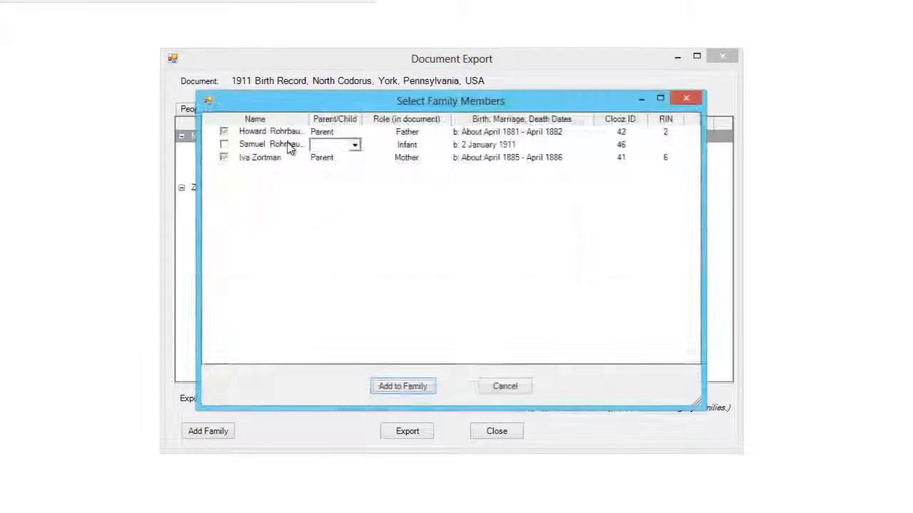
{"action": "left_click", "coordinate": [224, 145]}
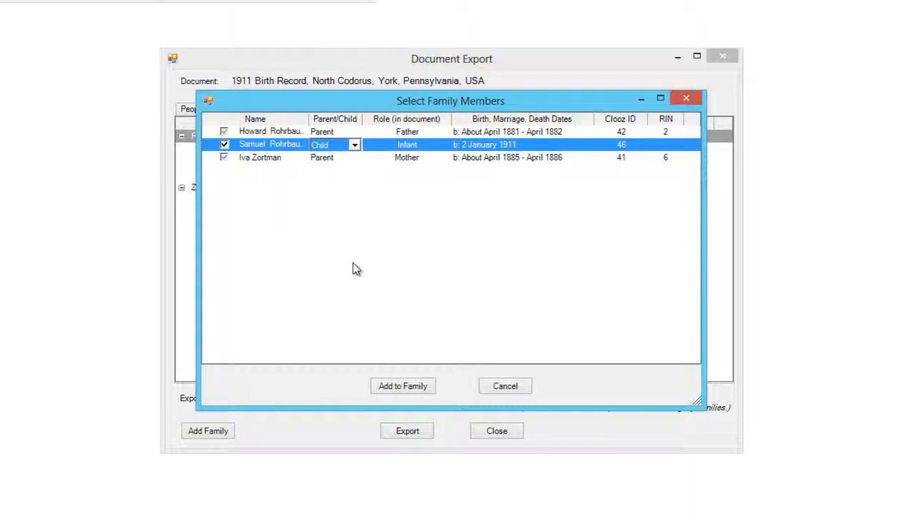
{"action": "left_click", "coordinate": [403, 387]}
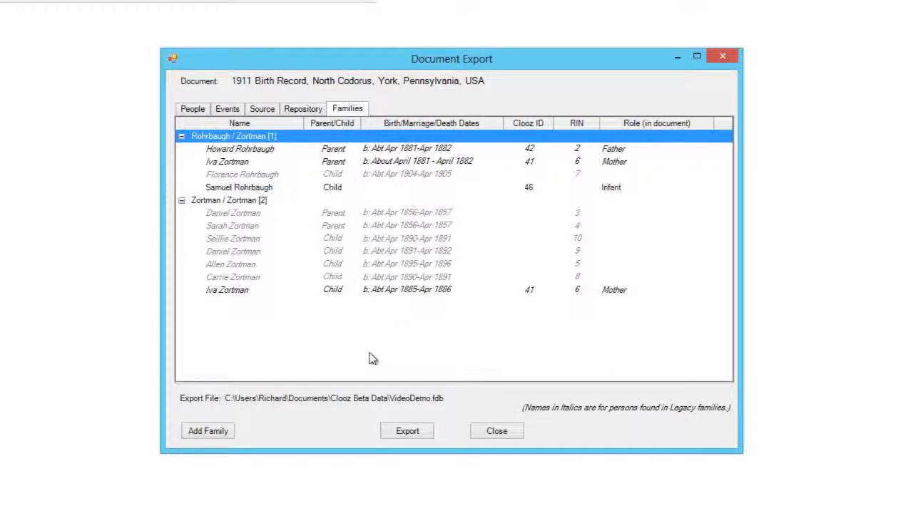
{"action": "left_click", "coordinate": [412, 435]}
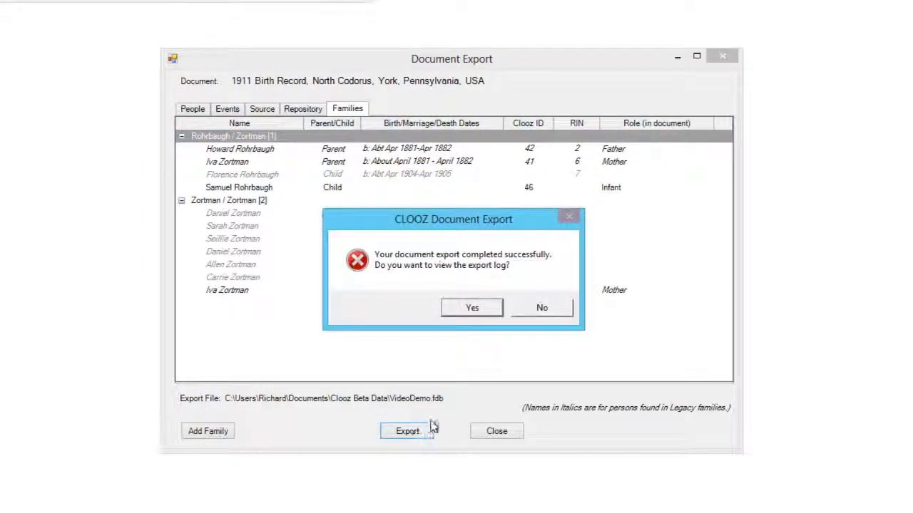
{"action": "left_click", "coordinate": [552, 308]}
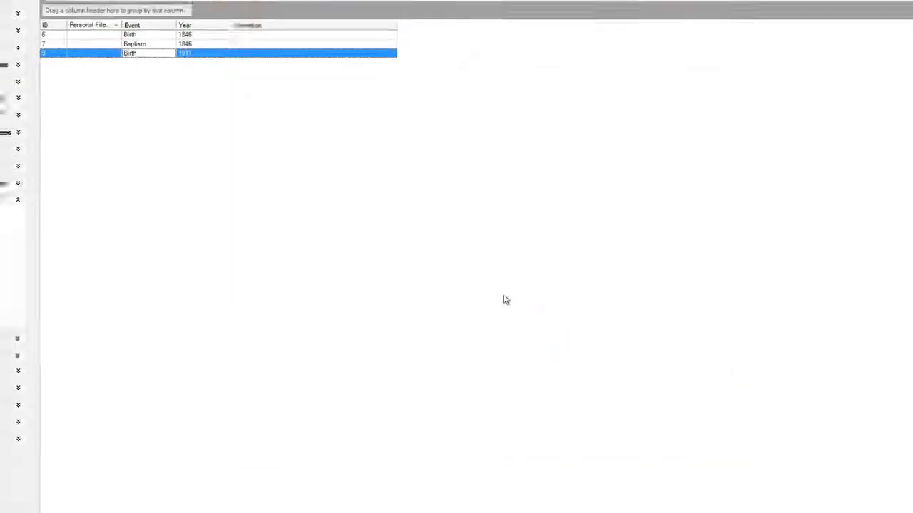
{"action": "left_click", "coordinate": [205, 507]}
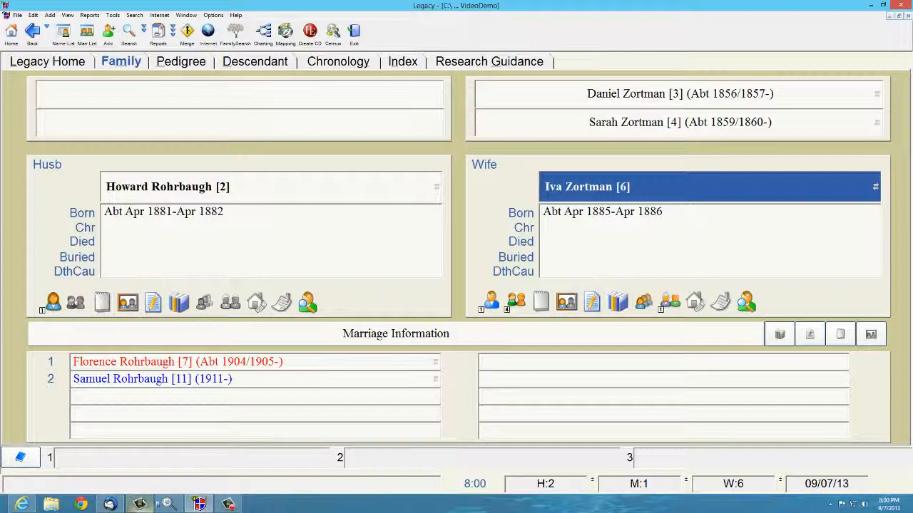
{"action": "left_click", "coordinate": [168, 504]}
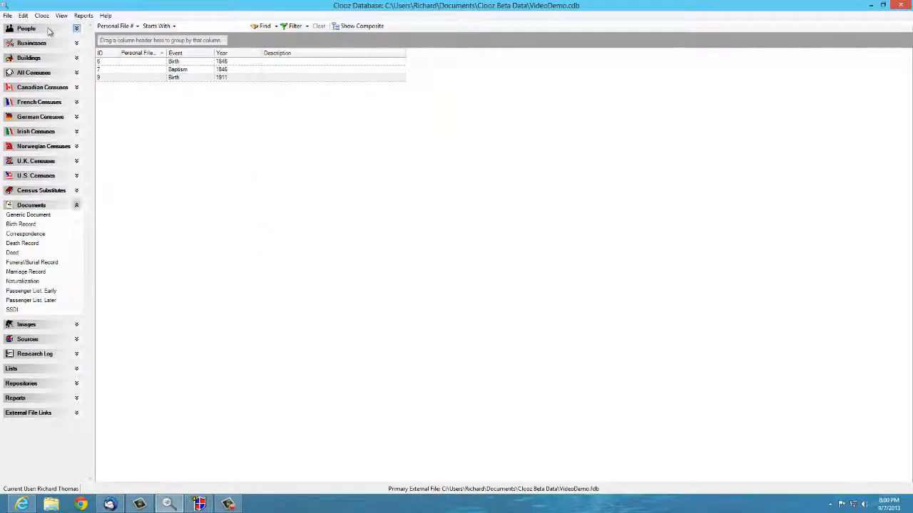
Step: Preview the Legacy export for the person with Clooz ID 21 without exporting, then list Sources
{"action": "left_click", "coordinate": [48, 31]}
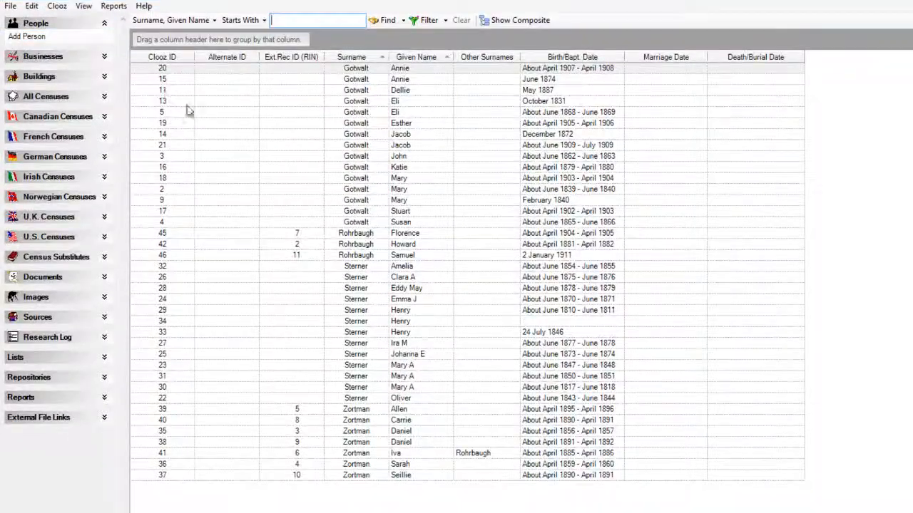
{"action": "right_click", "coordinate": [260, 145]}
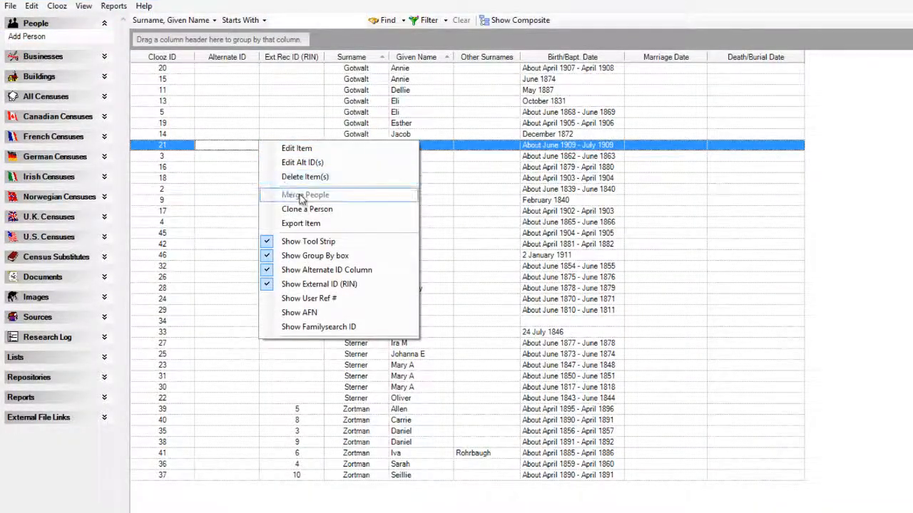
{"action": "left_click", "coordinate": [314, 224]}
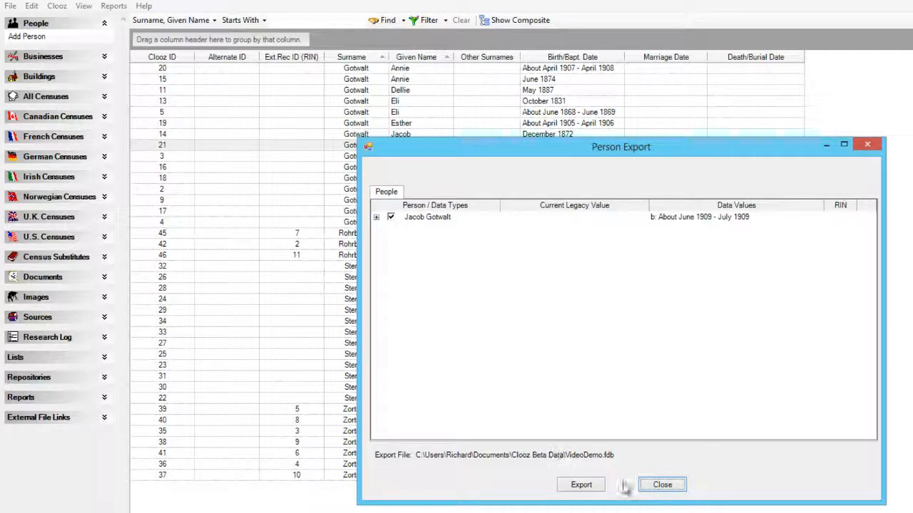
{"action": "left_click", "coordinate": [660, 485]}
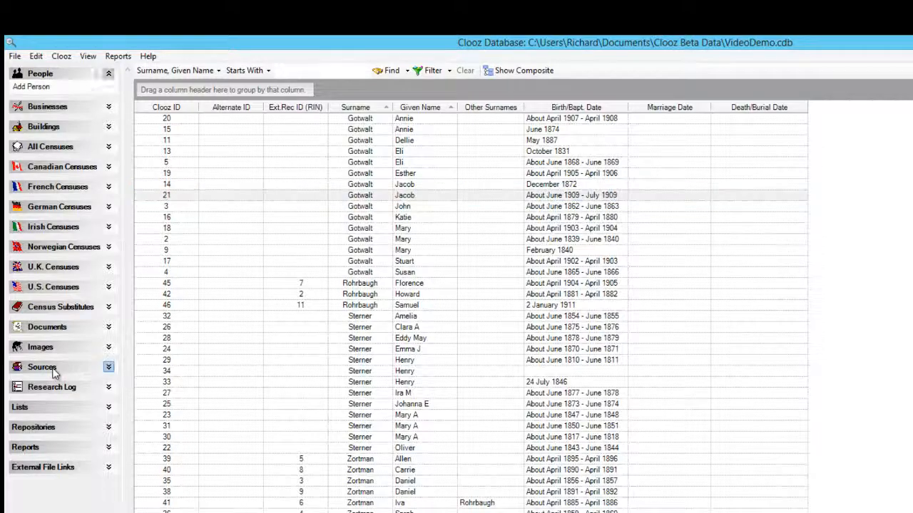
{"action": "left_click", "coordinate": [50, 368]}
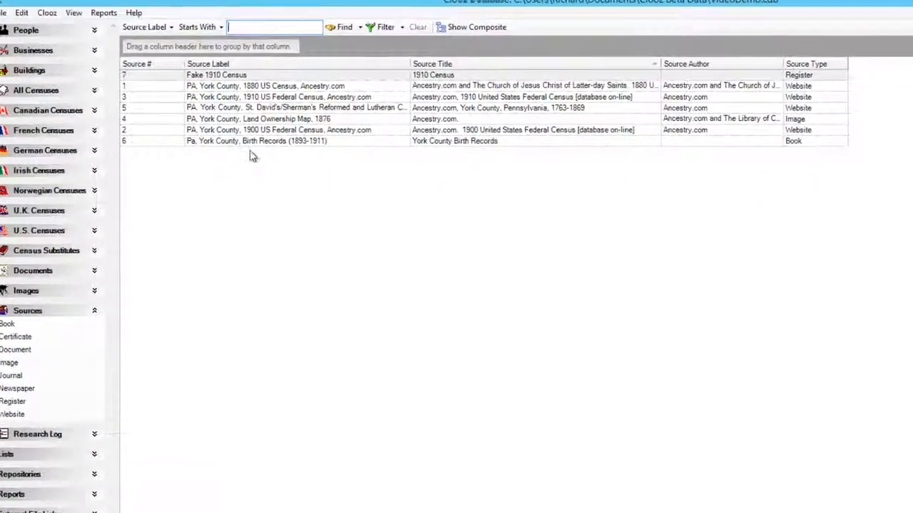
Step: Preview the York County Birth Records source export, closing without exporting
{"action": "right_click", "coordinate": [264, 170]}
{"action": "left_click", "coordinate": [293, 168]}
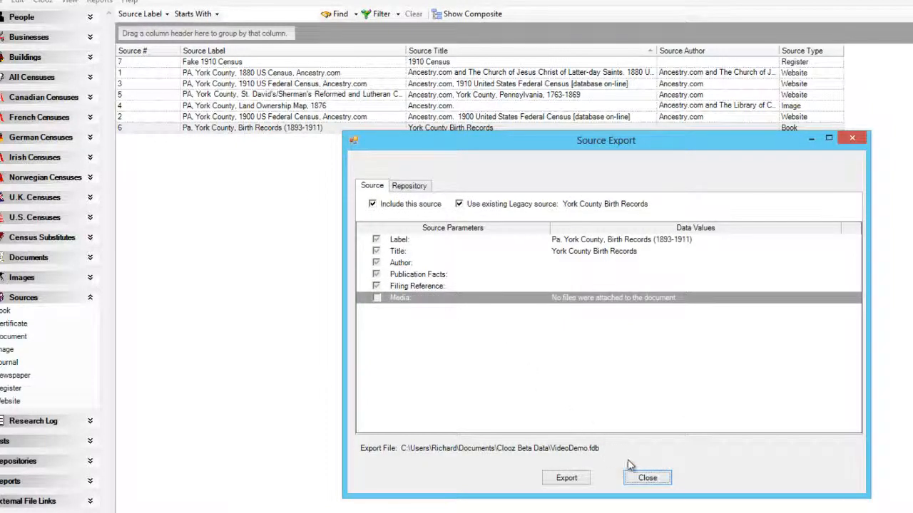
{"action": "left_click", "coordinate": [660, 481]}
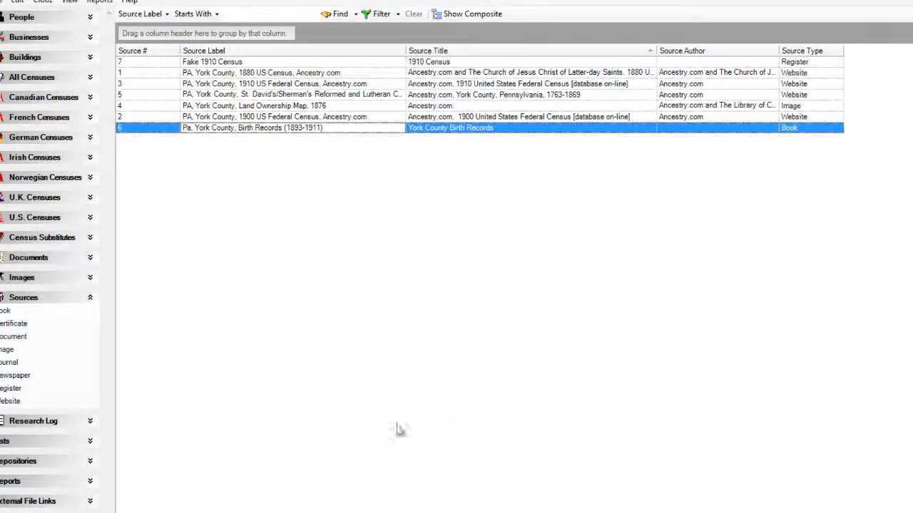
Step: Preview the York County Archives repository export from Repositories, closing without exporting
{"action": "left_click", "coordinate": [65, 463]}
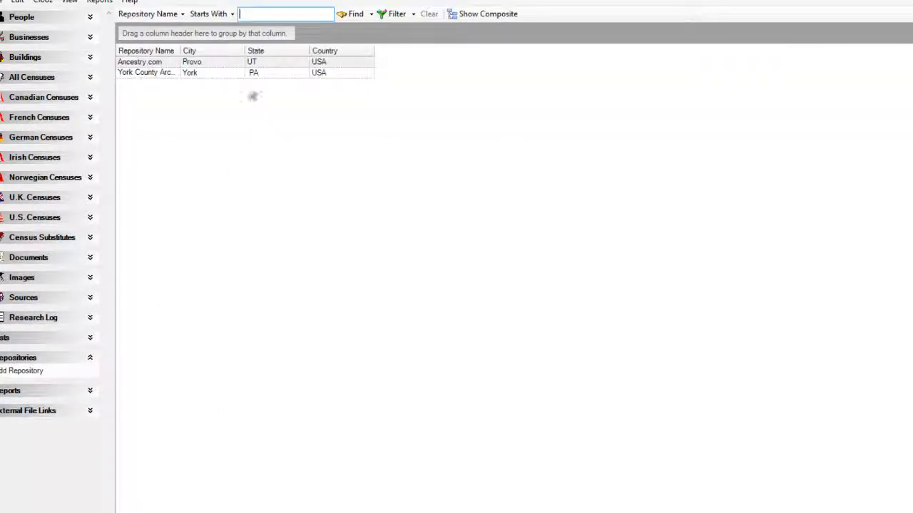
{"action": "right_click", "coordinate": [226, 73]}
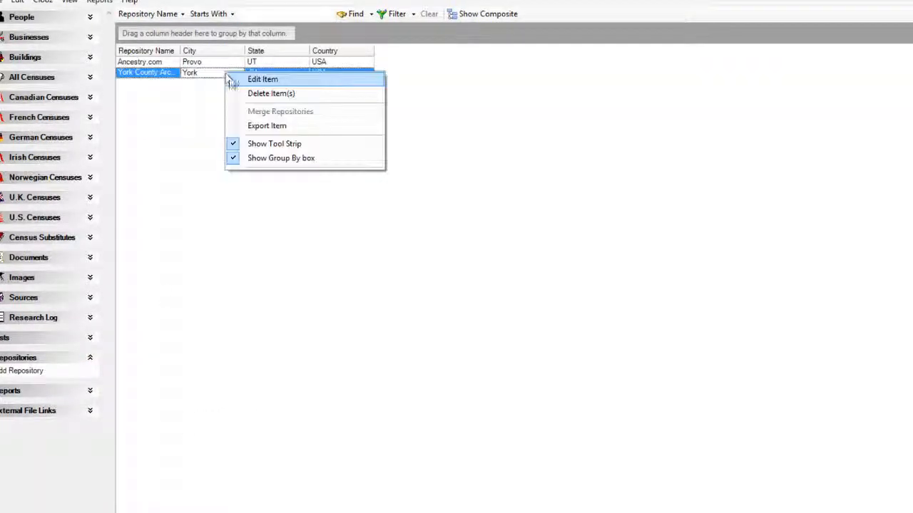
{"action": "left_click", "coordinate": [271, 125]}
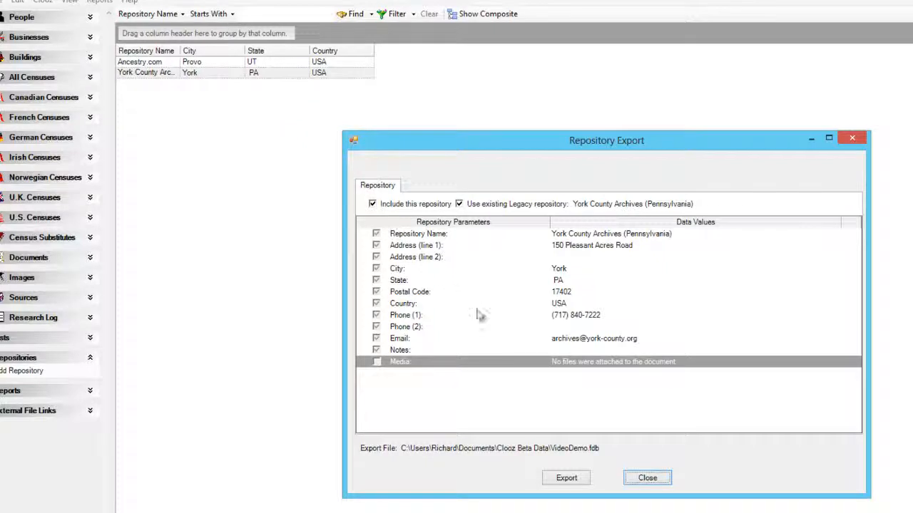
{"action": "left_click", "coordinate": [648, 478]}
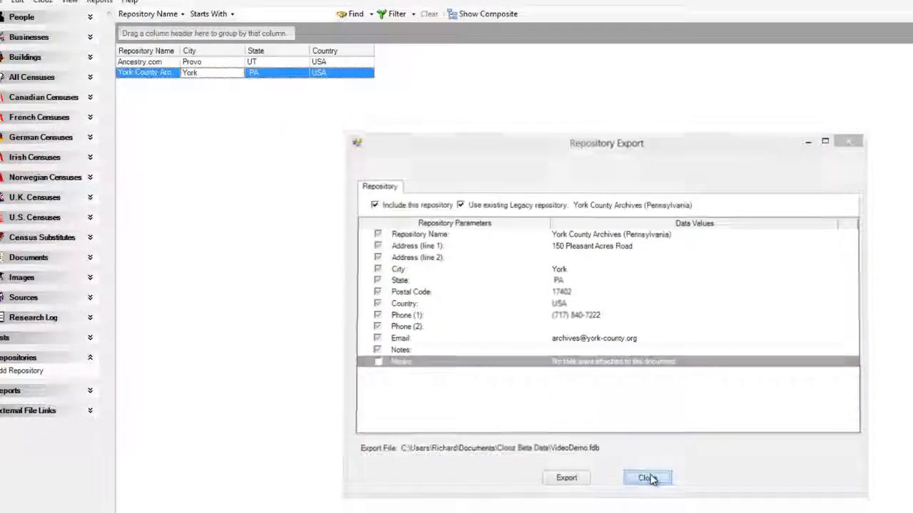